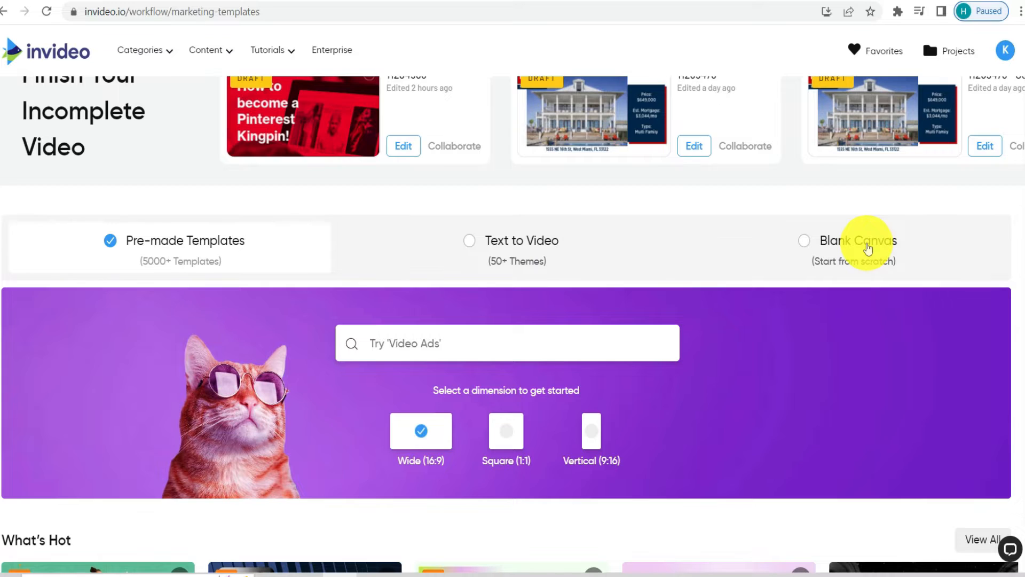
- Select the Wide (16:9) dimension for the pre-made templates and open the full What's Hot collection
scroll(867, 248, "down", 3)
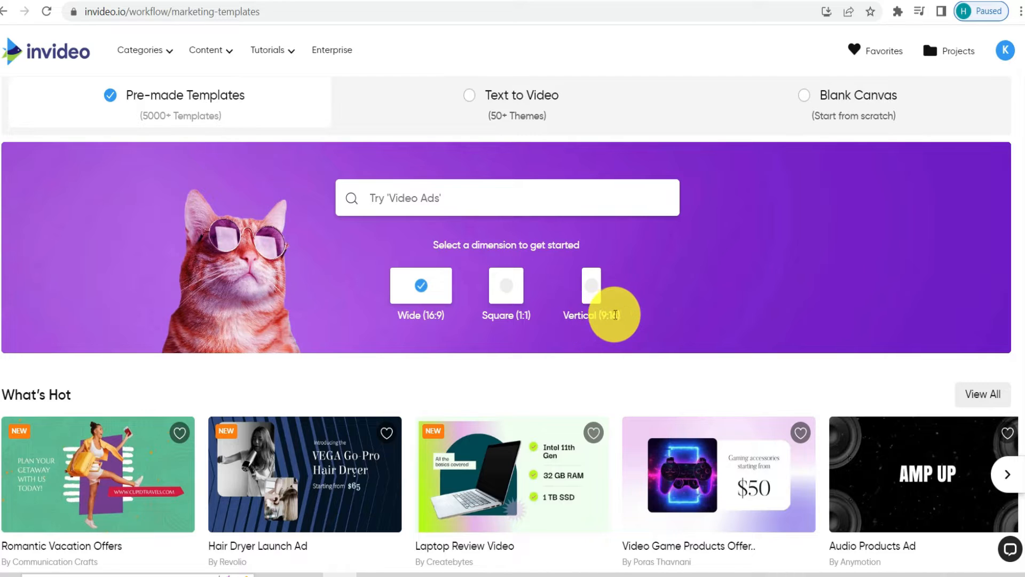
double_click(615, 314)
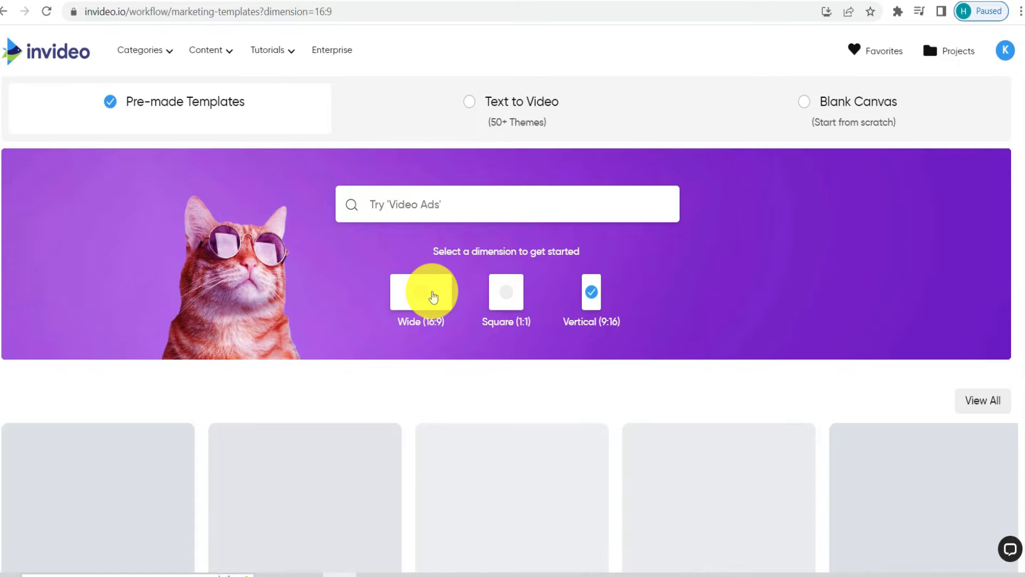
scroll(85, 224, "down", 5)
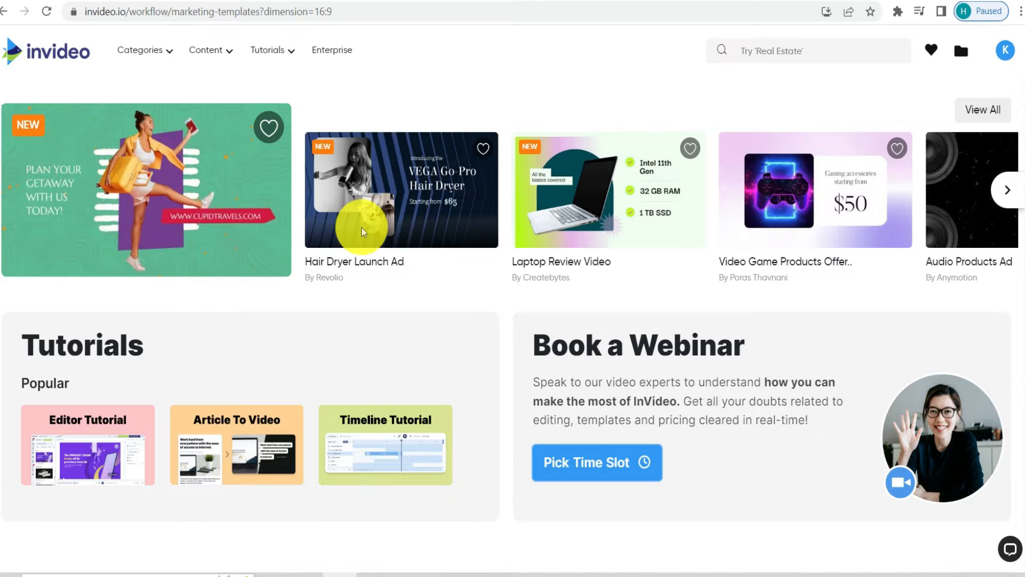
mouse_move(329, 223)
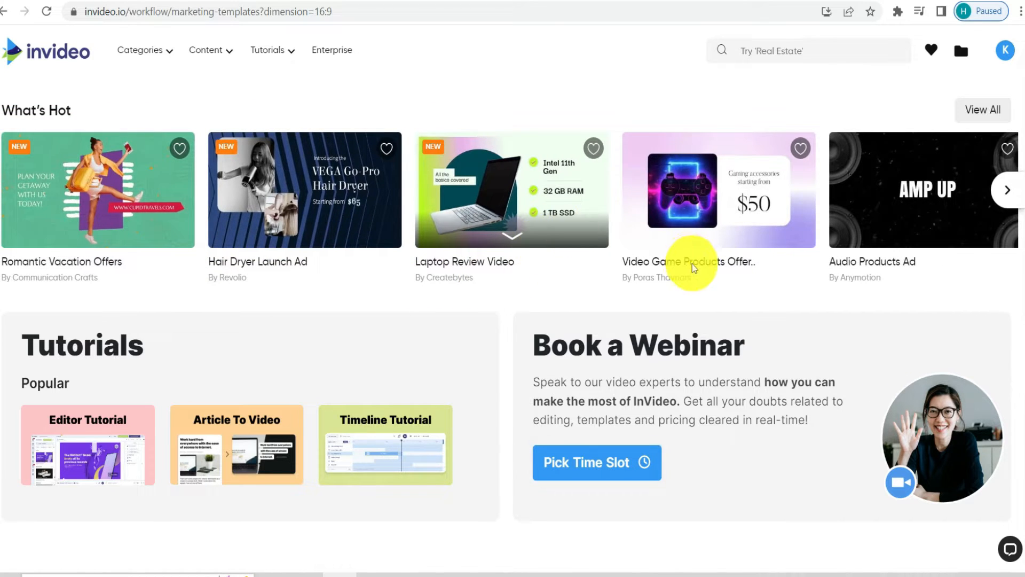
scroll(796, 217, "down", 10)
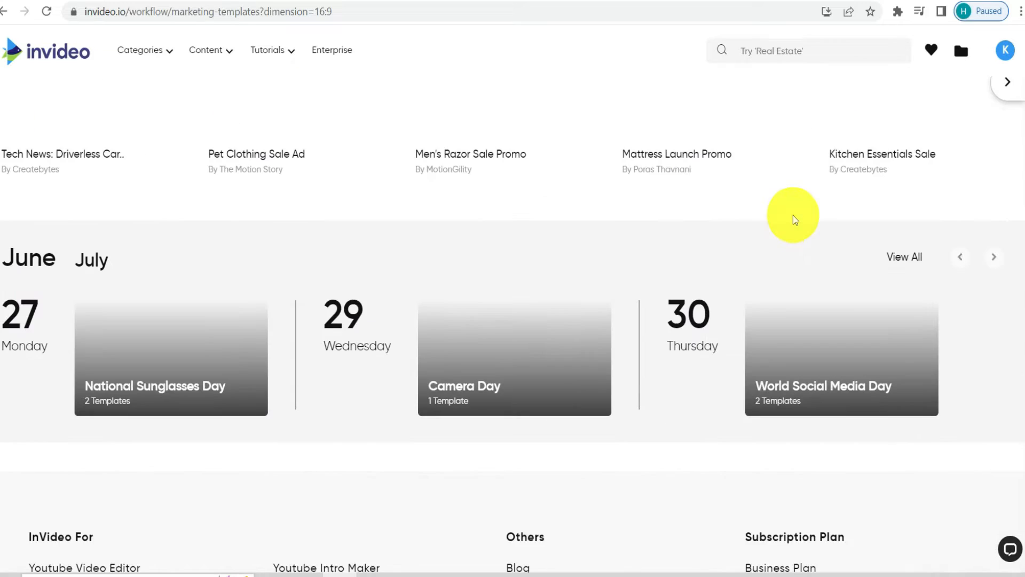
scroll(523, 297, "up", 10)
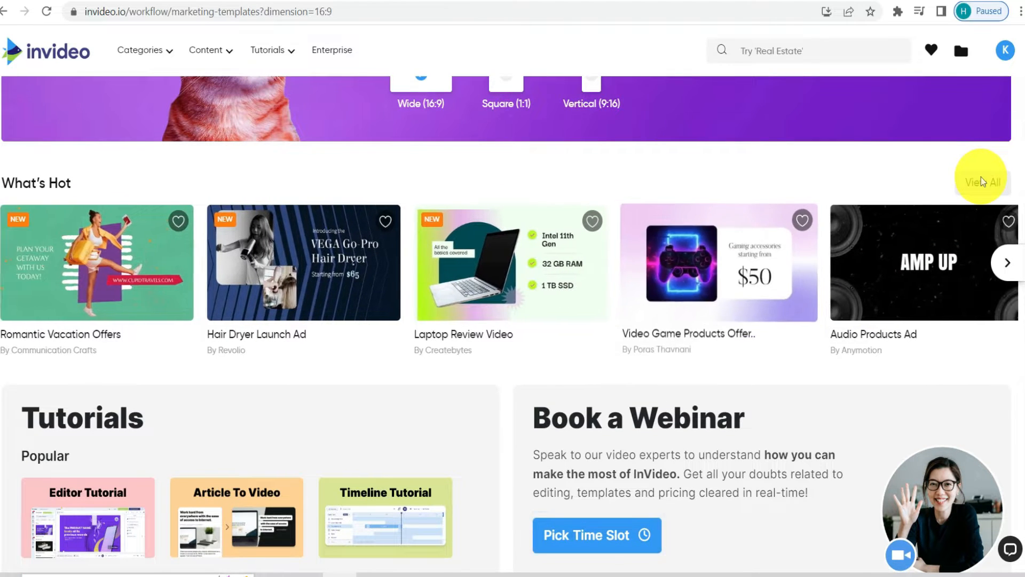
left_click(985, 181)
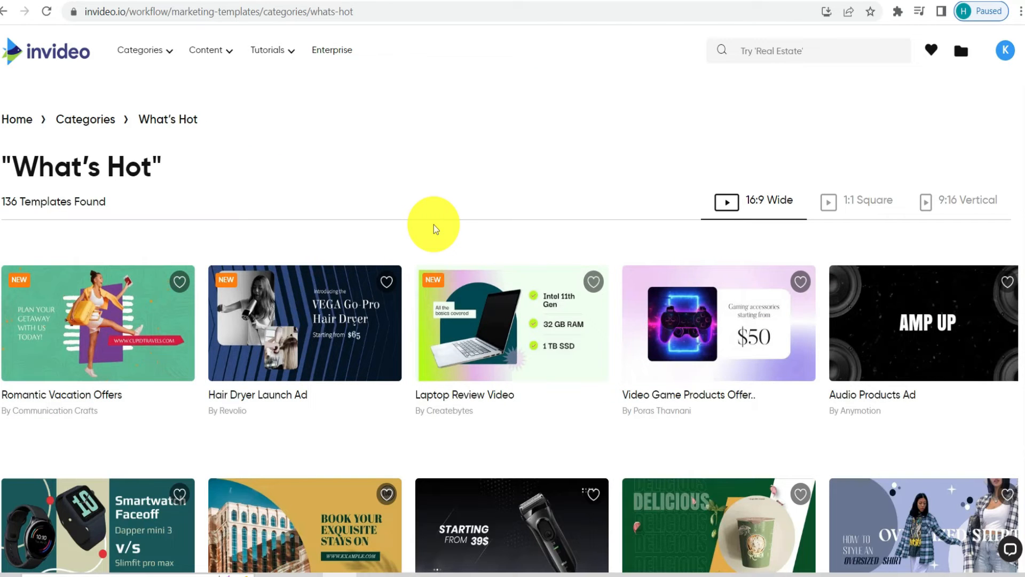
- Browse the wide What's Hot templates for a suitable marketing video design
scroll(321, 240, "down", 4)
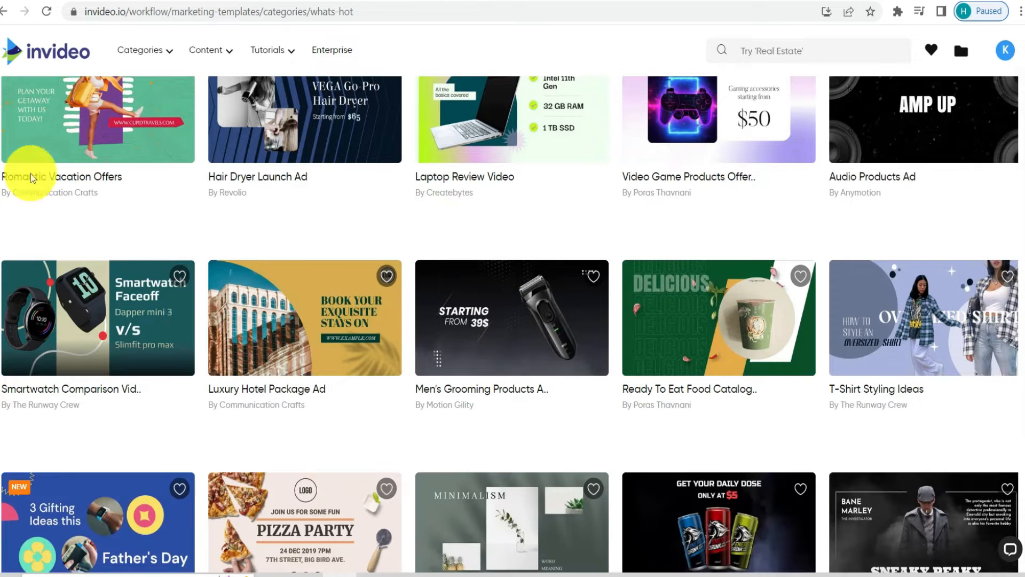
scroll(69, 240, "down", 1)
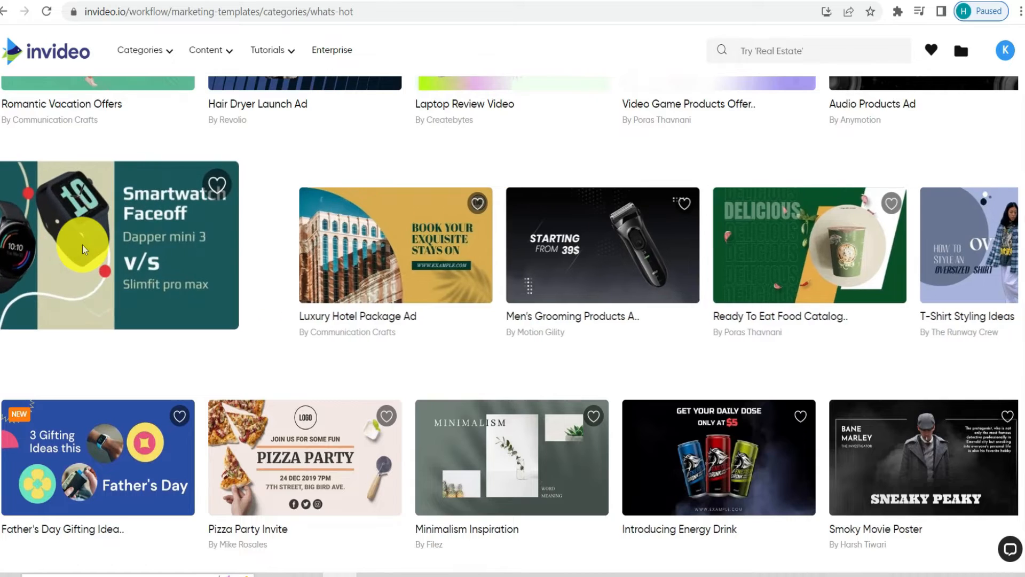
scroll(82, 244, "down", 2)
scroll(83, 244, "down", 3)
scroll(85, 244, "up", 1)
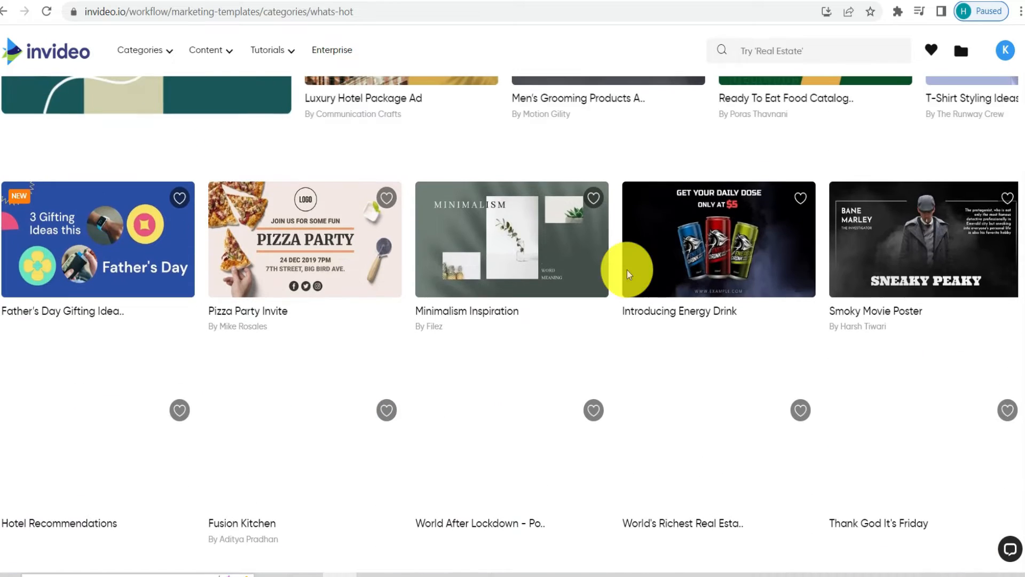
scroll(707, 264, "down", 1)
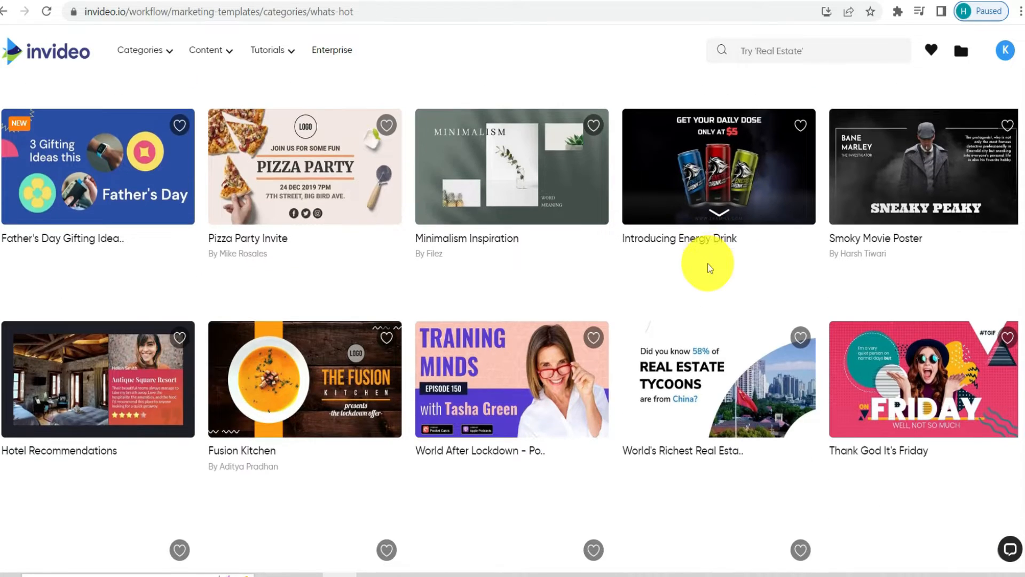
scroll(481, 358, "down", 1)
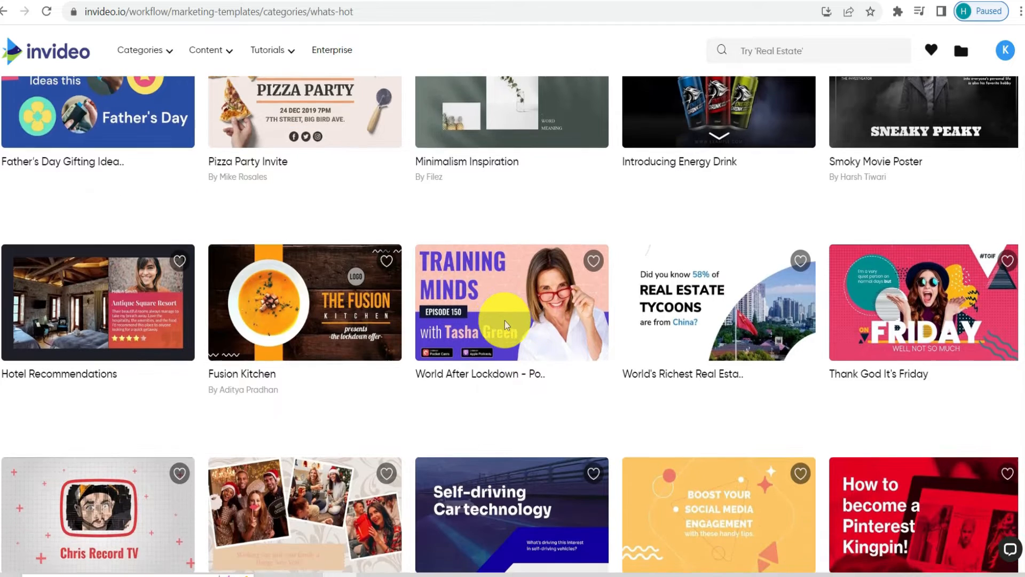
scroll(504, 320, "down", 1)
scroll(293, 262, "down", 4)
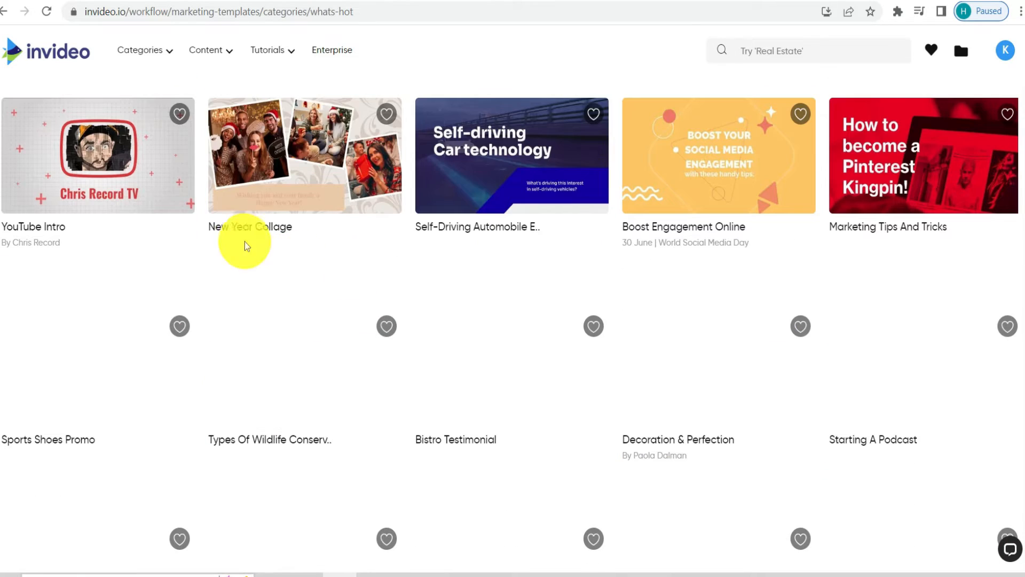
scroll(416, 244, "down", 3)
scroll(418, 242, "up", 4)
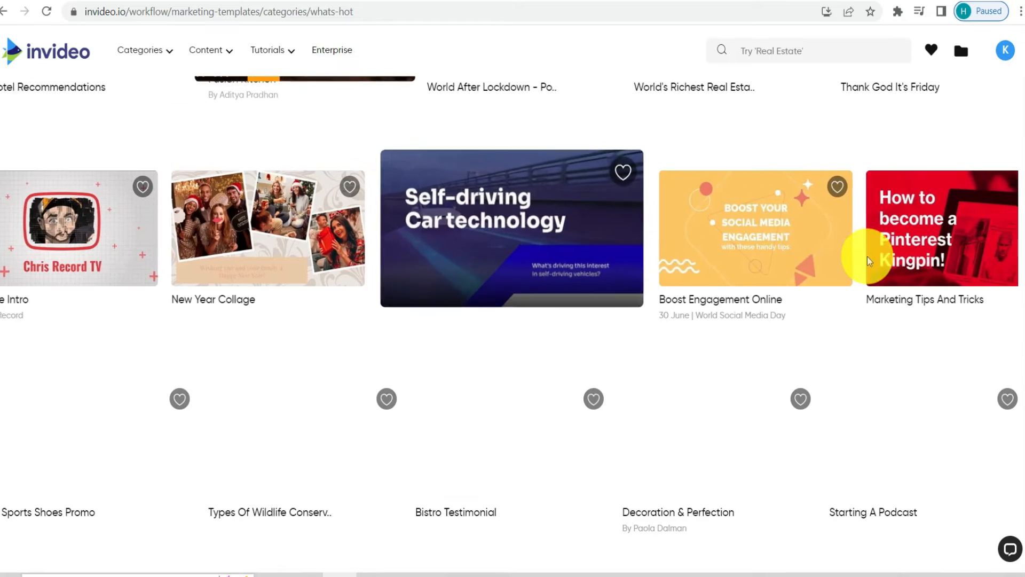
scroll(126, 400, "down", 1)
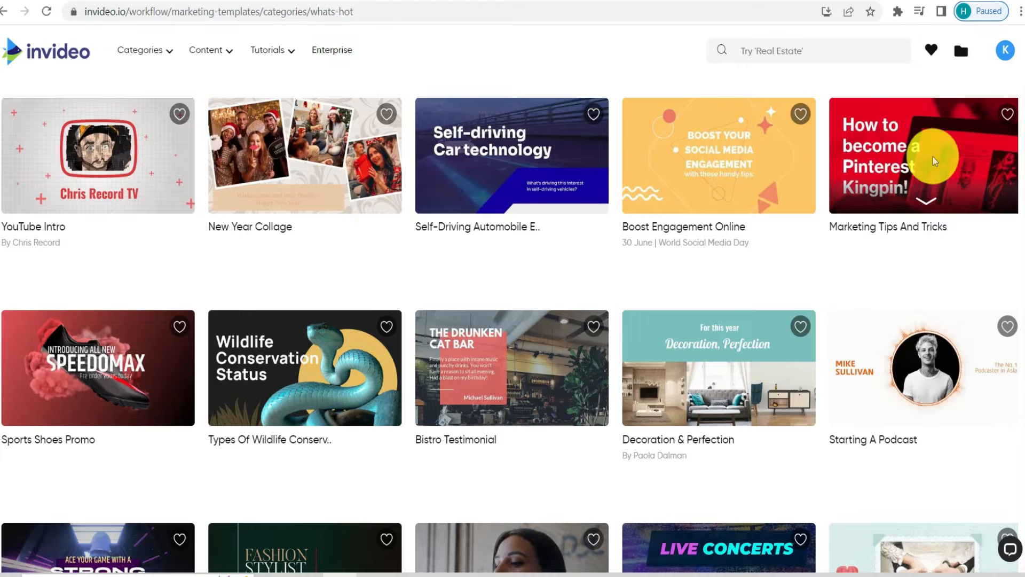
- Open the Marketing Tips and Tricks template and use it in the Wide (16:9) format
mouse_move(929, 212)
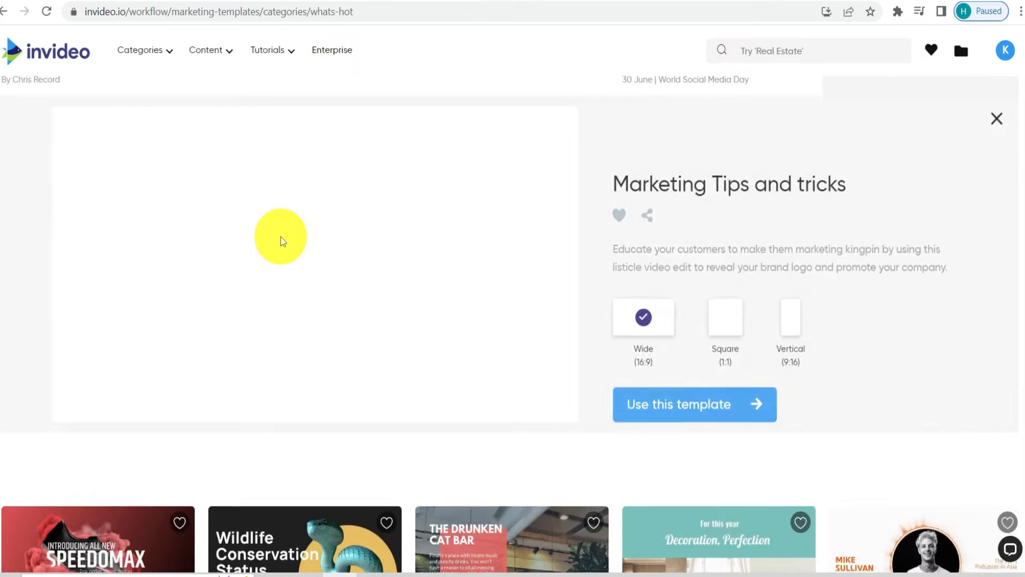
scroll(264, 268, "up", 1)
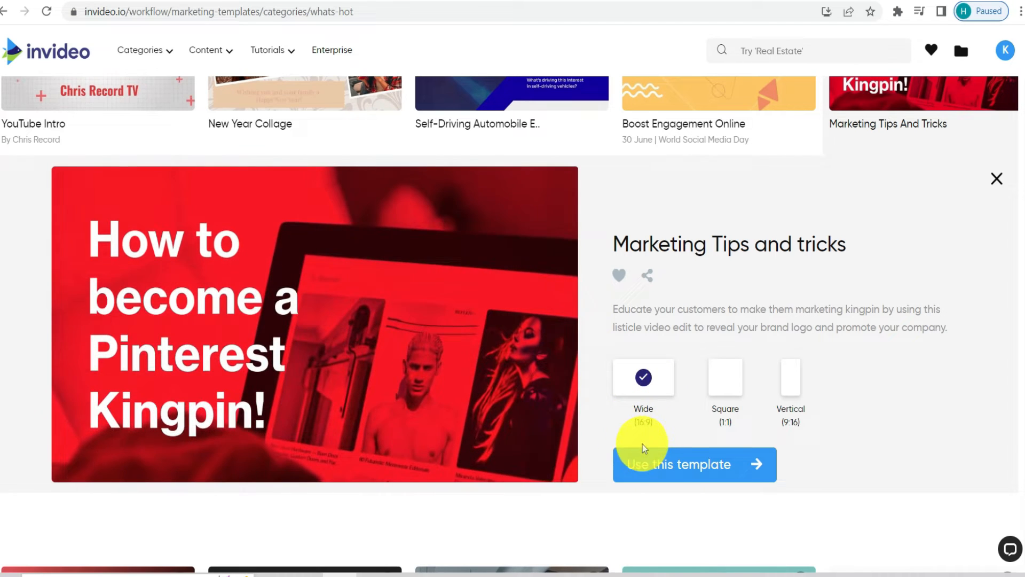
left_click(671, 469)
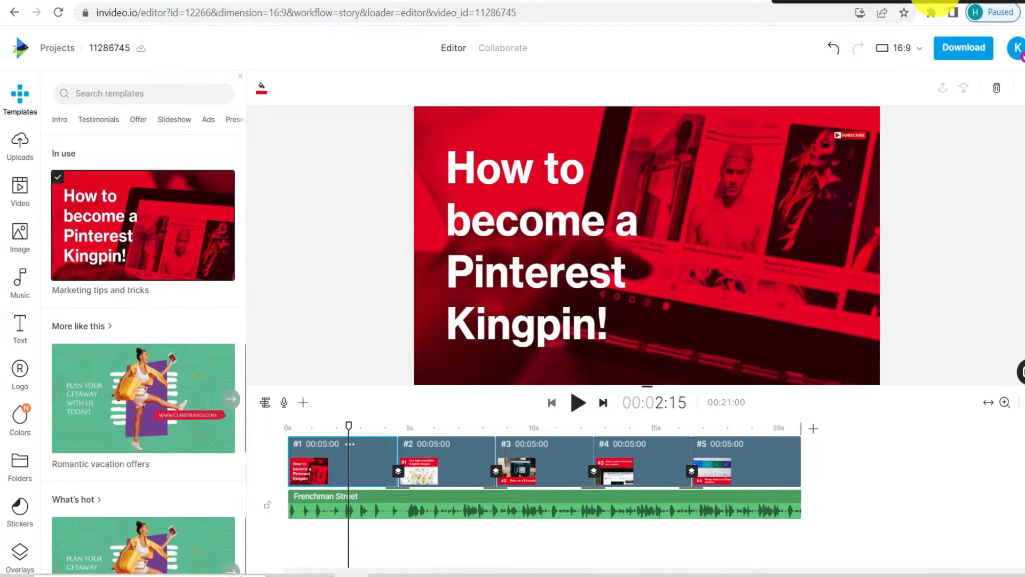
- Look through the editor's suggested template categories and the uploaded media
scroll(143, 320, "down", 4)
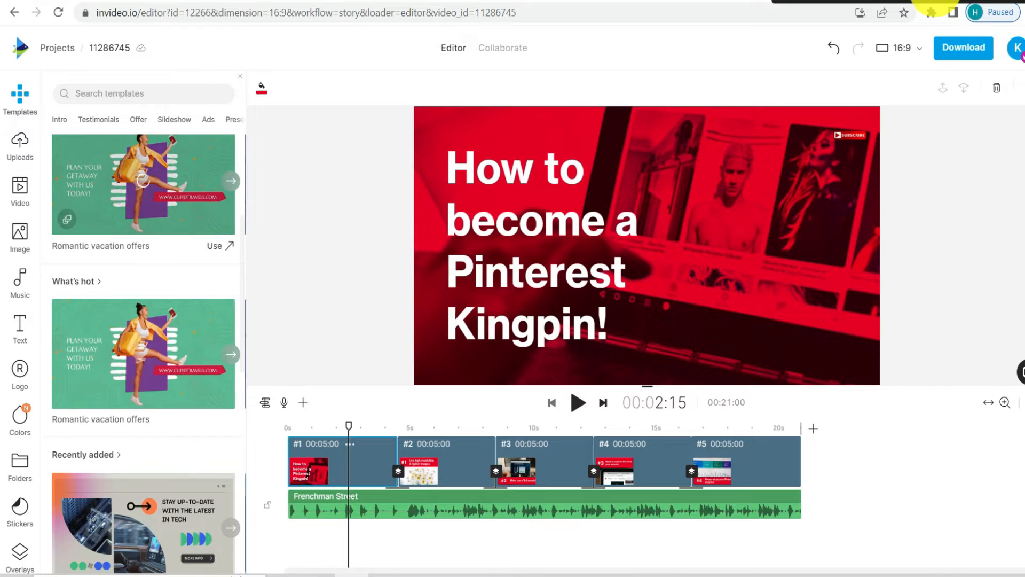
scroll(143, 209, "down", 3)
scroll(143, 208, "down", 1)
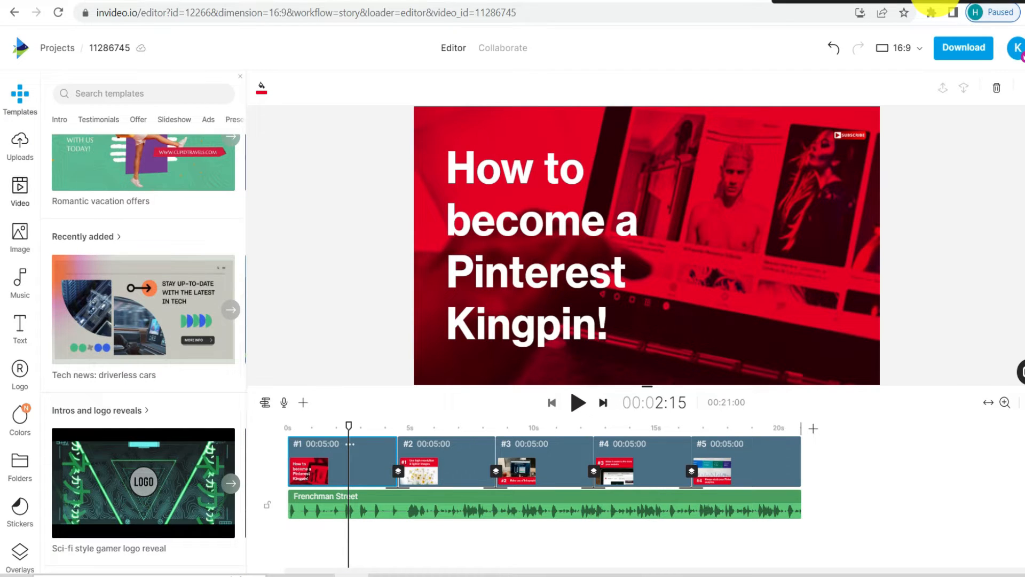
left_click(20, 146)
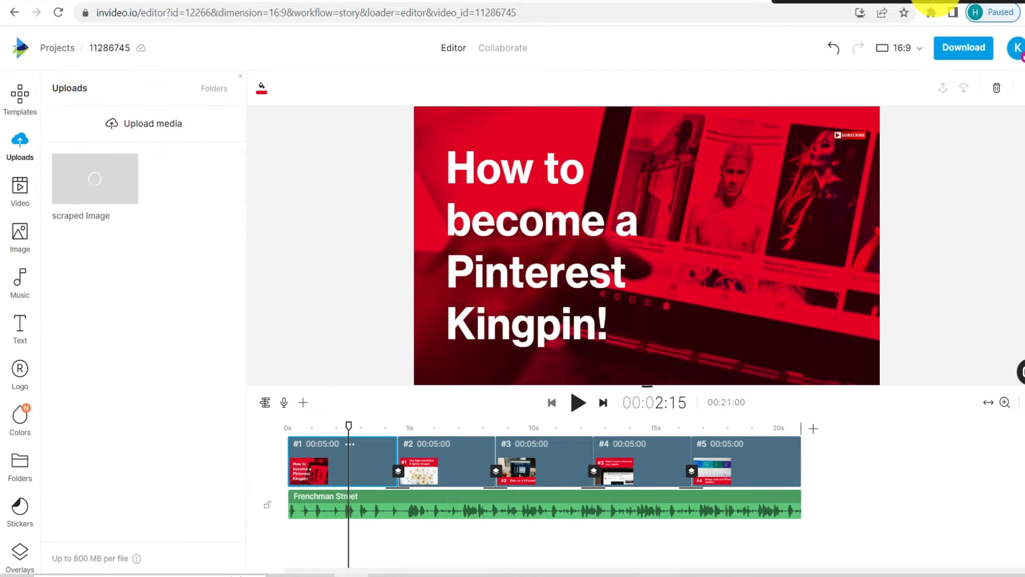
mouse_move(95, 179)
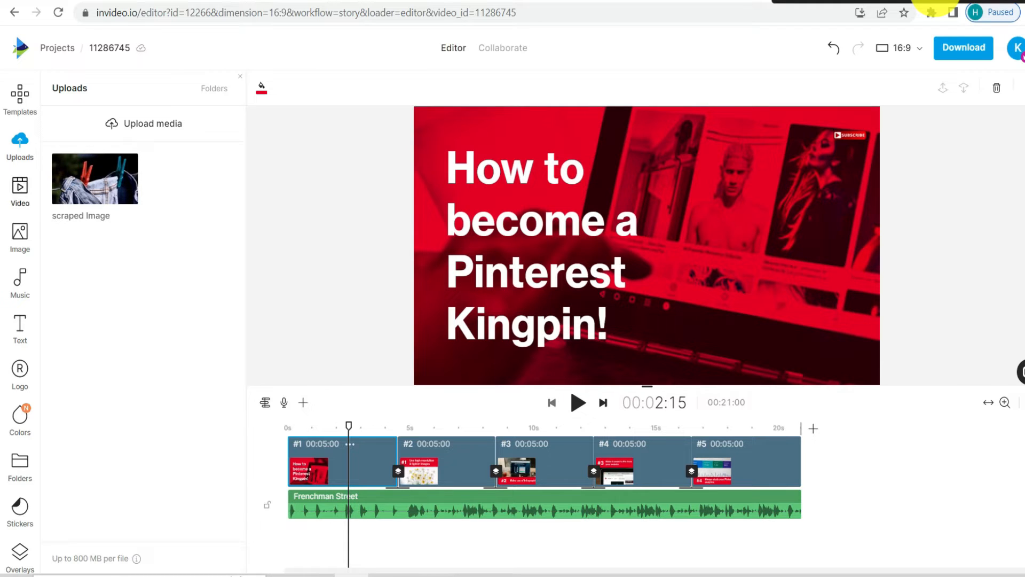
- Browse the stock video and stock image libraries available for the project
left_click(20, 189)
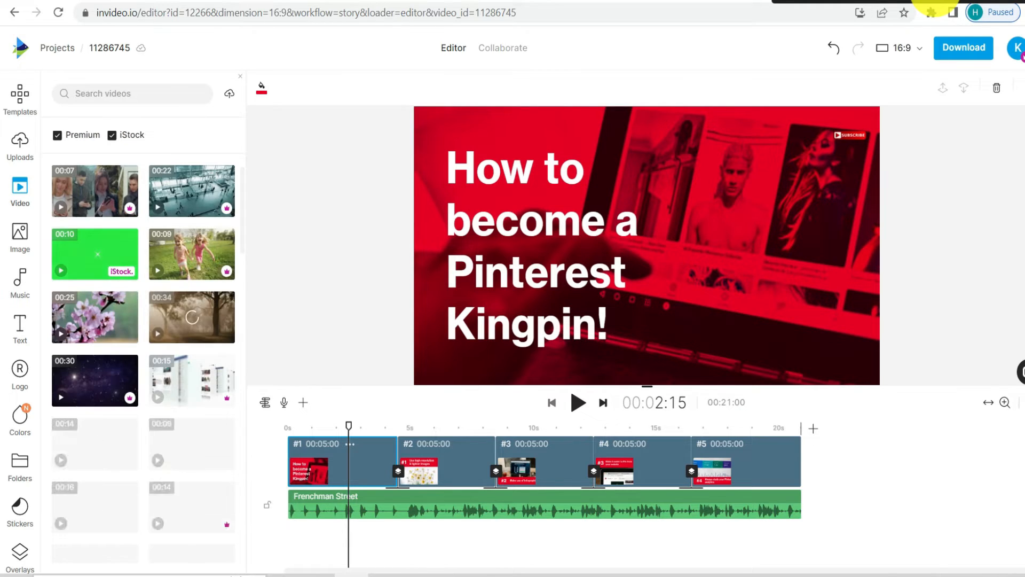
scroll(143, 363, "down", 1)
scroll(94, 317, "up", 3)
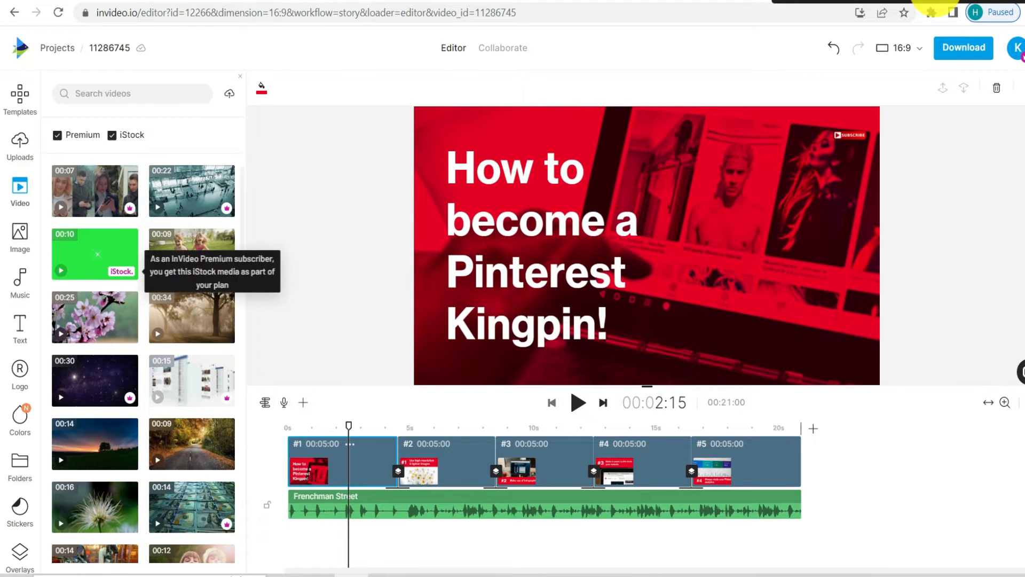
left_click(20, 237)
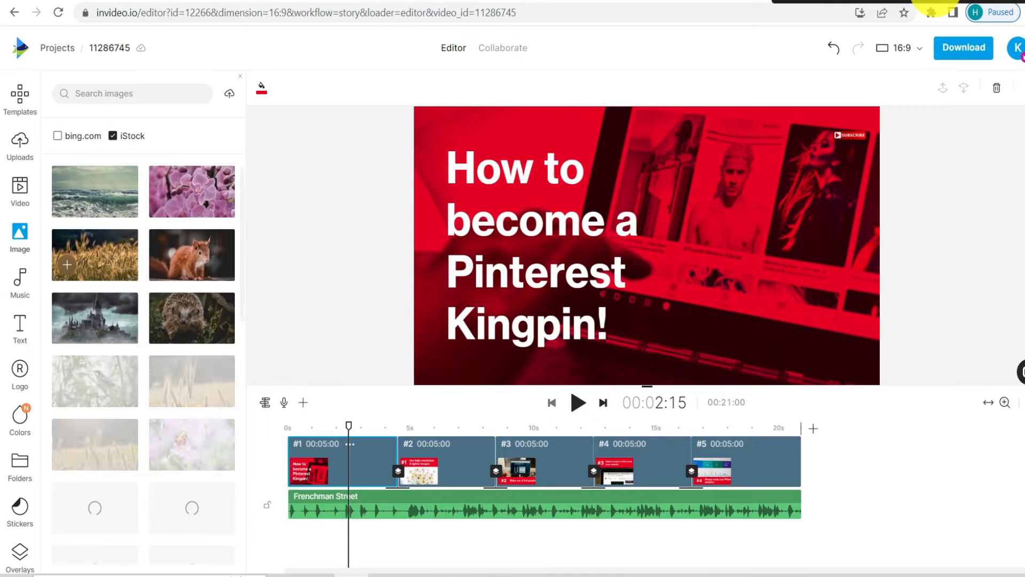
scroll(80, 315, "down", 3)
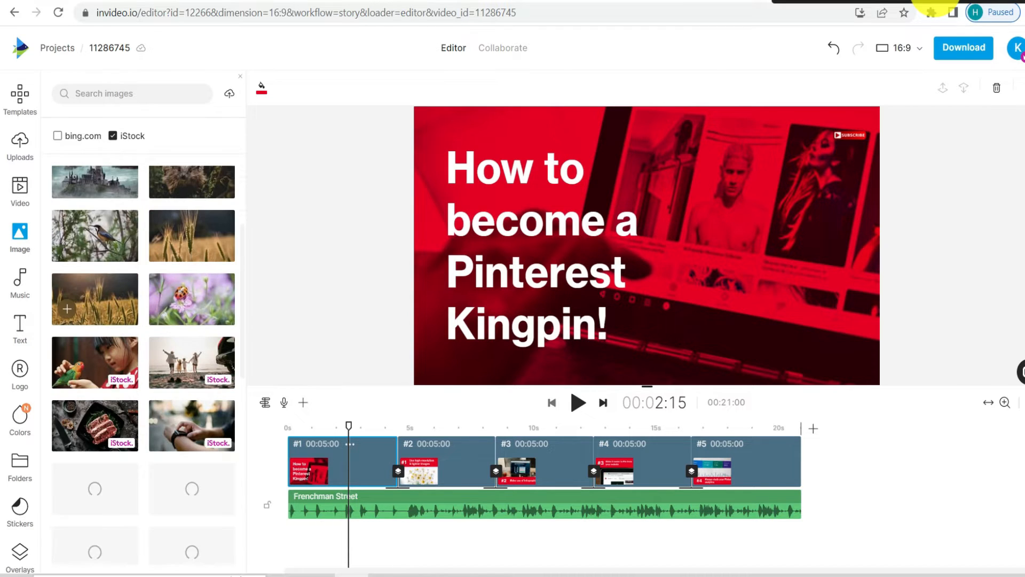
- Examine the music genres and the available text styles, from Basic and Artistic to Media Text Boxes
left_click(20, 283)
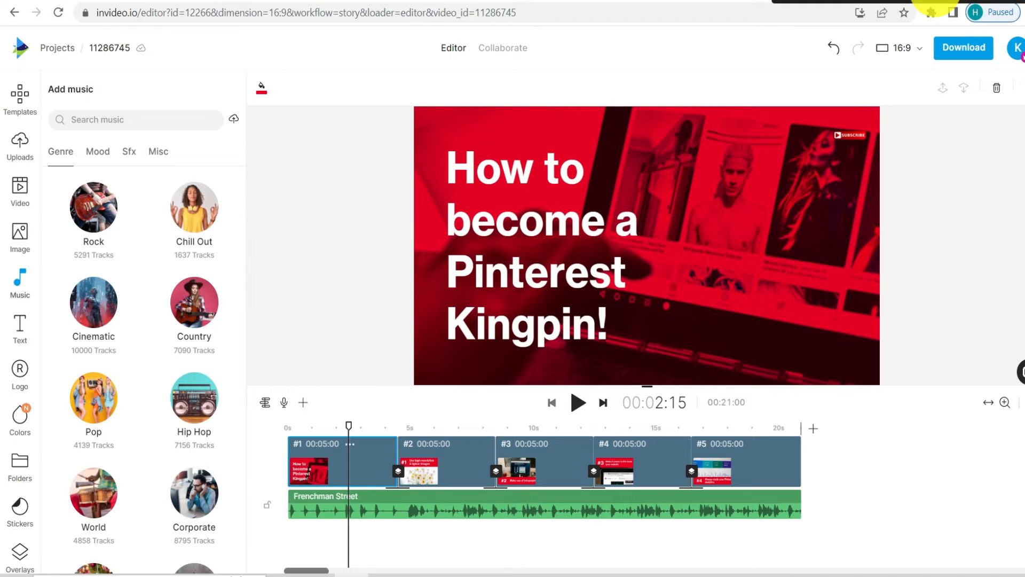
scroll(144, 369, "down", 8)
scroll(144, 368, "up", 8)
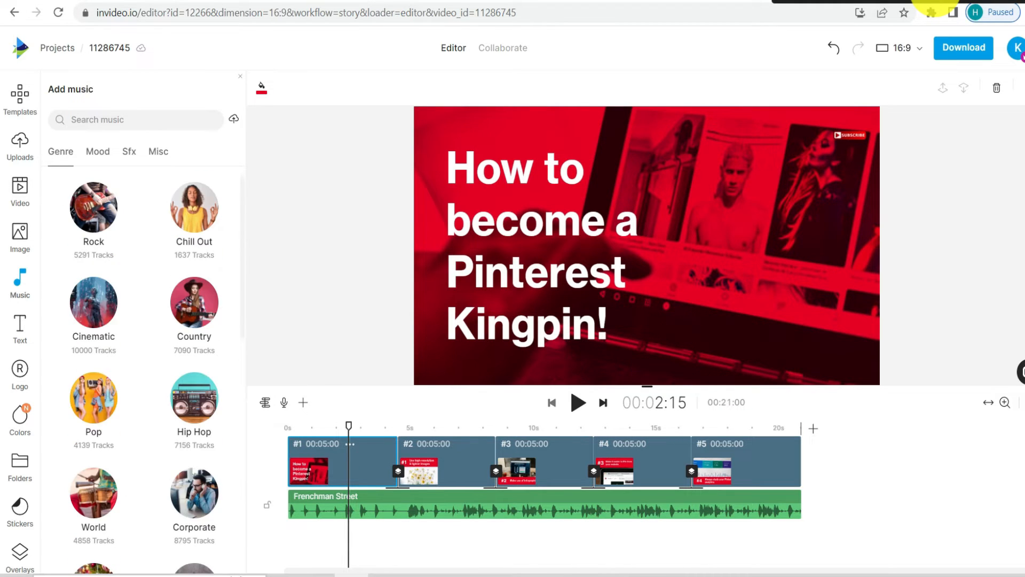
left_click(19, 329)
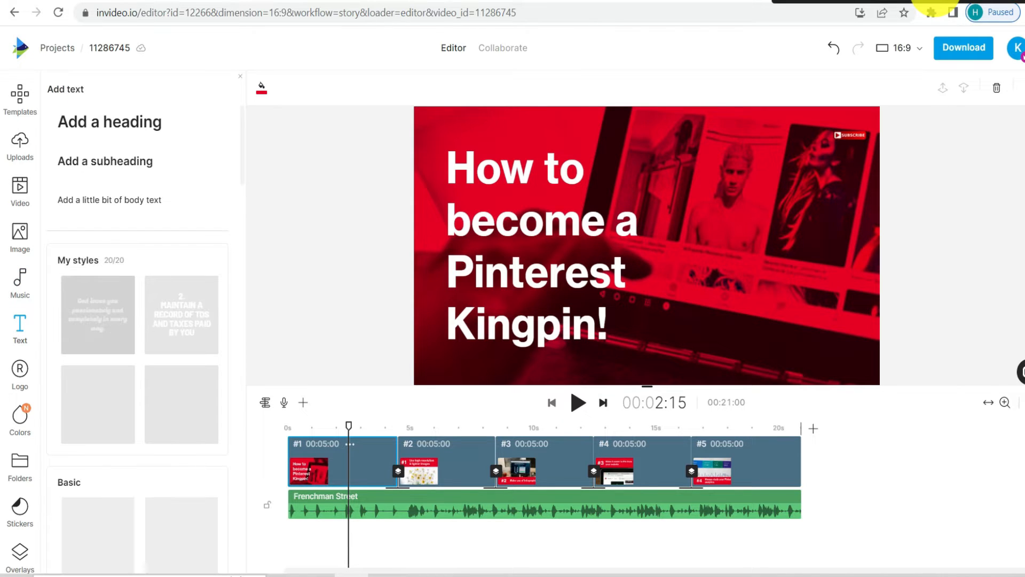
scroll(137, 320, "down", 4)
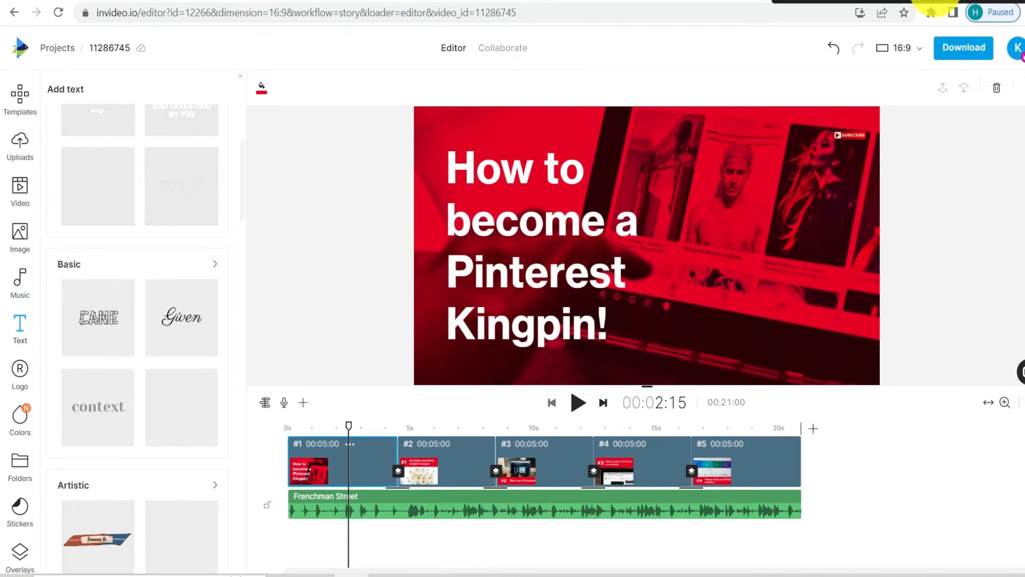
scroll(137, 320, "down", 5)
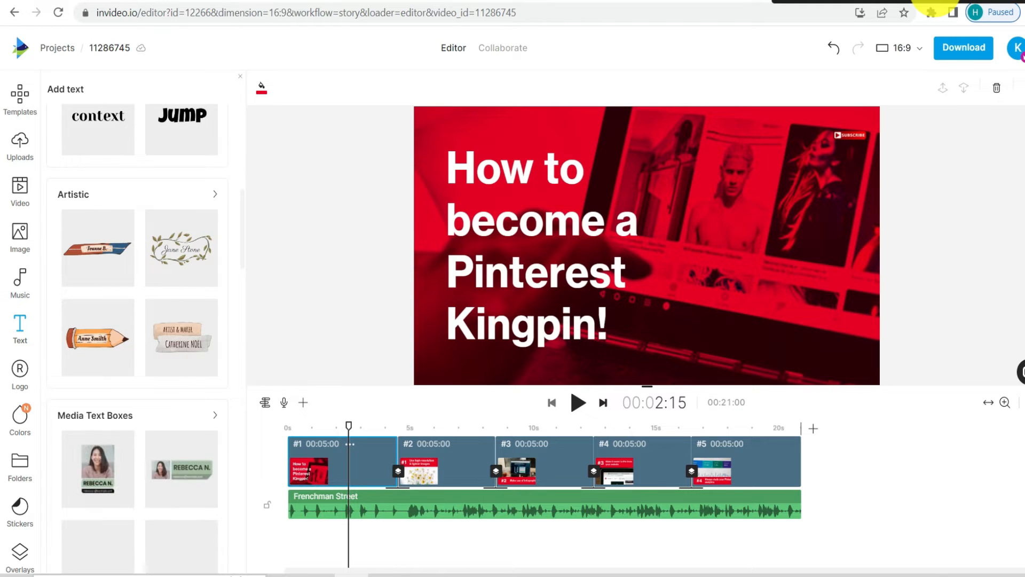
scroll(20, 320, "down", 1)
scroll(20, 321, "down", 1)
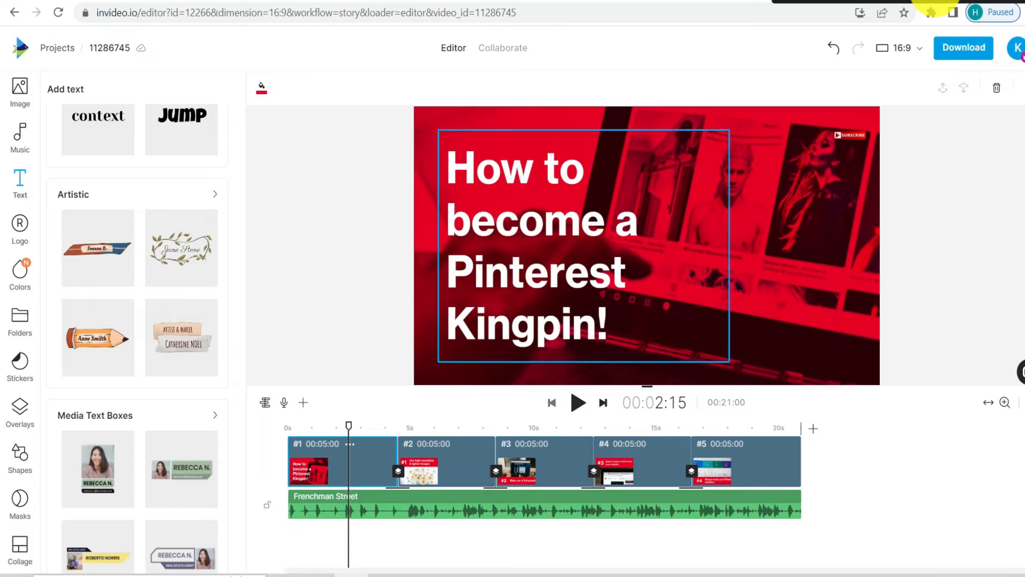
- Replace the word "Pinterest" with "Instagram" in the first scene's title text
left_click(583, 246)
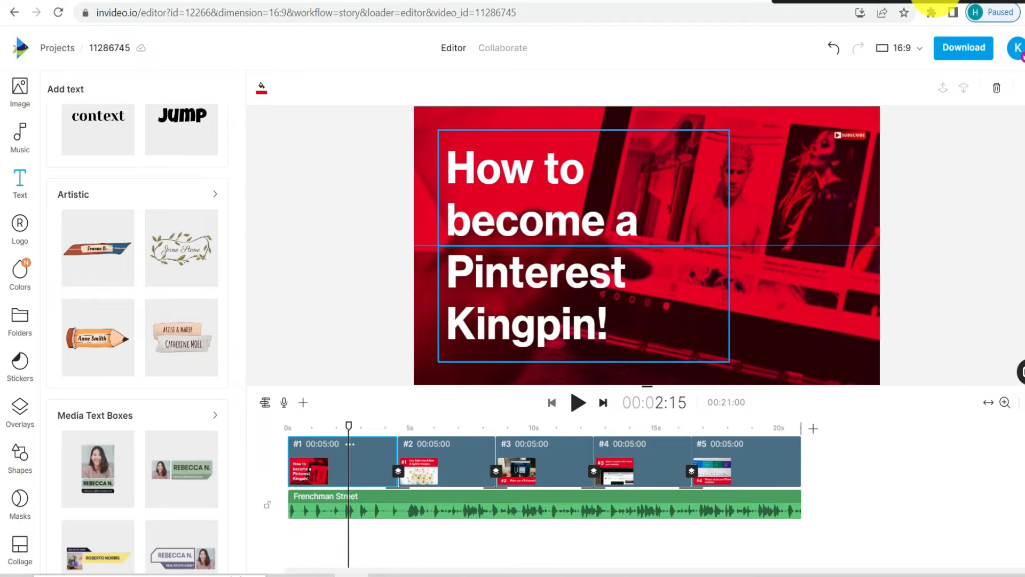
left_click(525, 272)
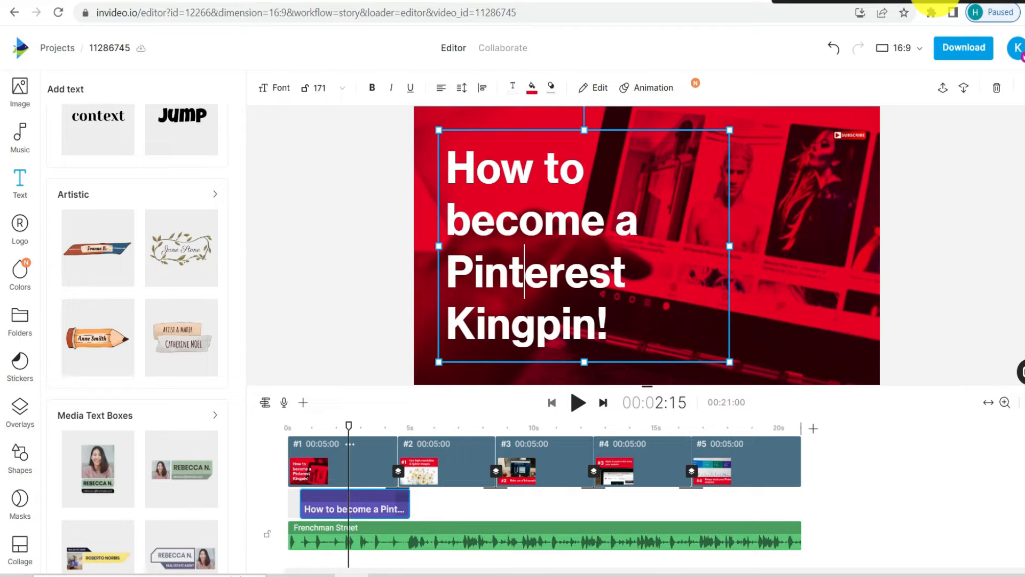
key("Right")
key("Right")
key("Right")
key("Right")
key("Right")
key("shift+Left")
key("shift+Left")
key("shift+Left")
key("shift+Left")
key("shift+Left")
key("shift+Left")
key("shift+Left")
key("shift+Left")
key("shift+Left")
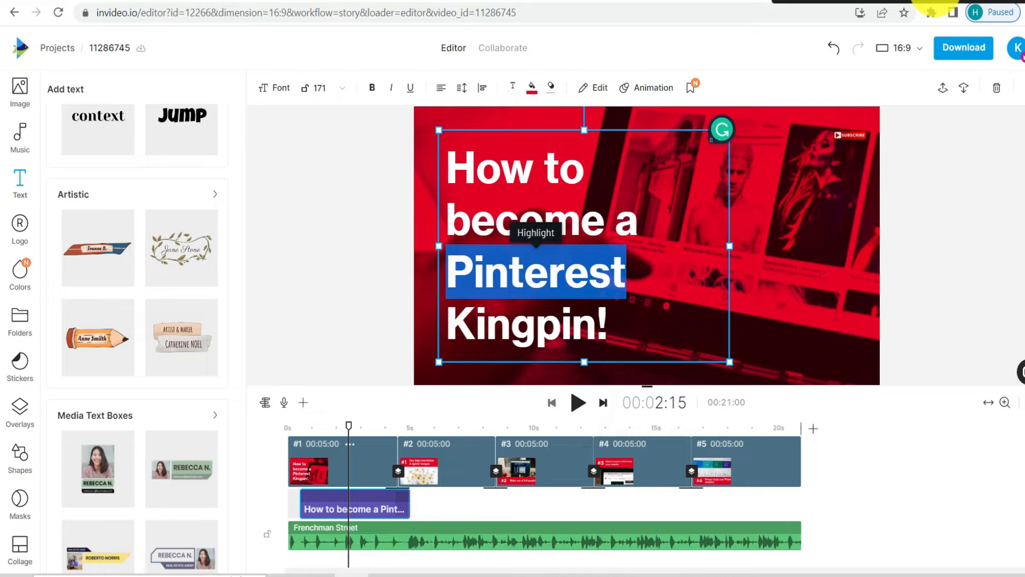
type("Instagram")
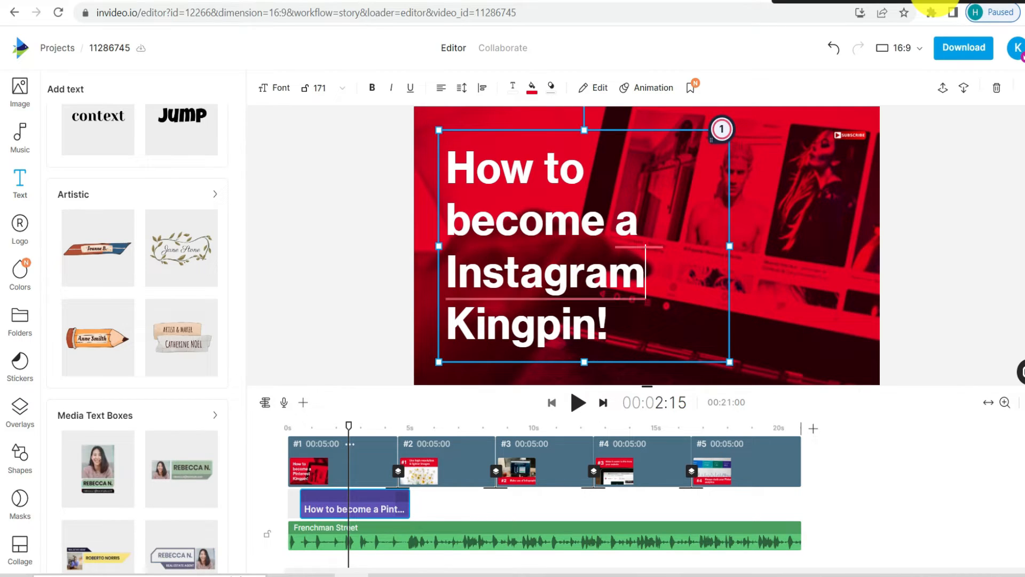
- Move the first scene's title slightly left and down and set its font to Aileron Black
left_click(790, 256)
left_click_drag(639, 226, 623, 243)
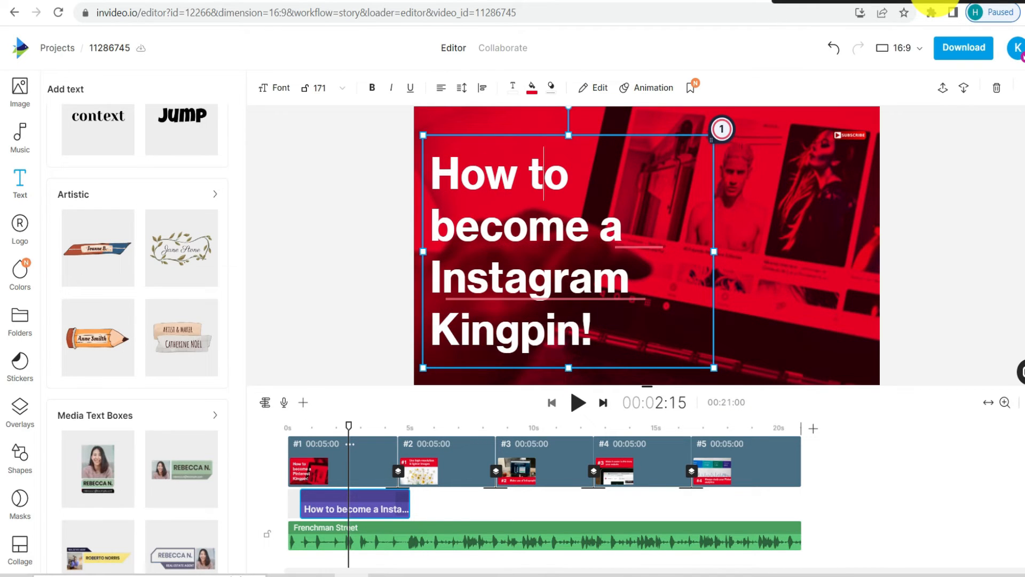
left_click(275, 88)
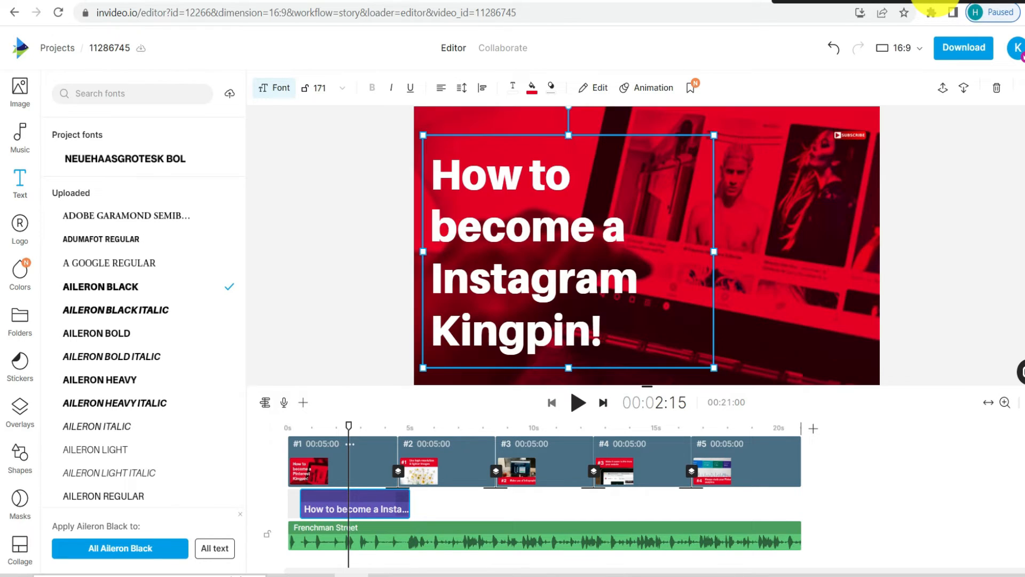
- Add the ocean-waves stock image to the first scene, enlarge it to fill the frame, and nudge the title slightly right and down
key("Delete")
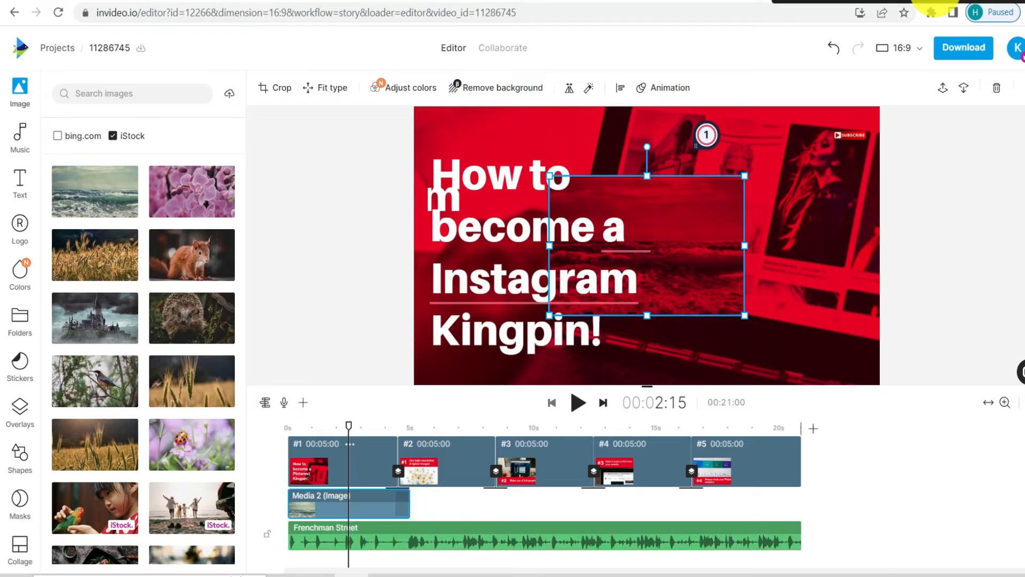
mouse_move(533, 232)
left_mouse_down()
mouse_move(560, 227)
mouse_move(540, 239)
left_mouse_up()
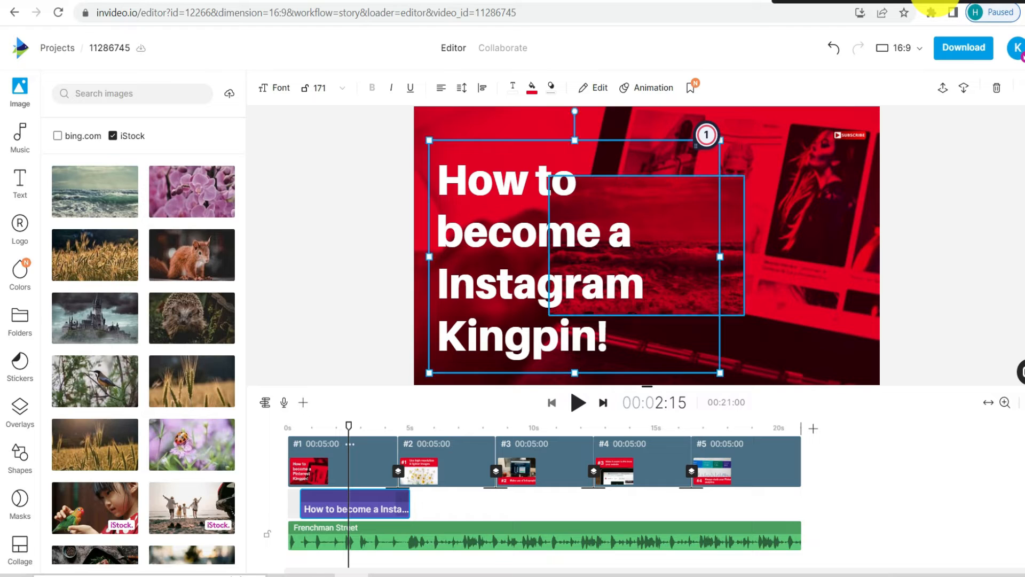
left_click(731, 246)
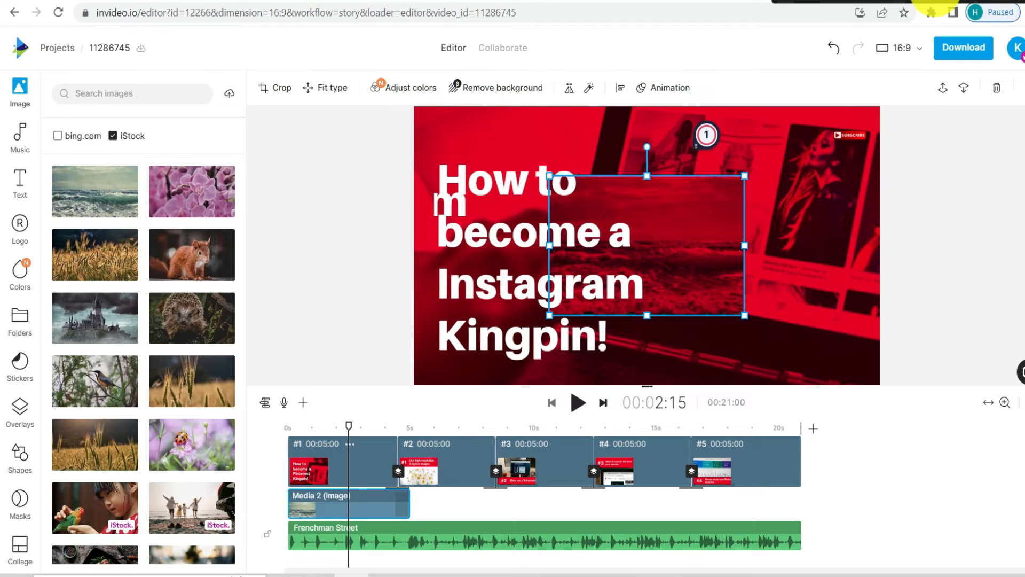
left_click_drag(744, 176, 842, 107)
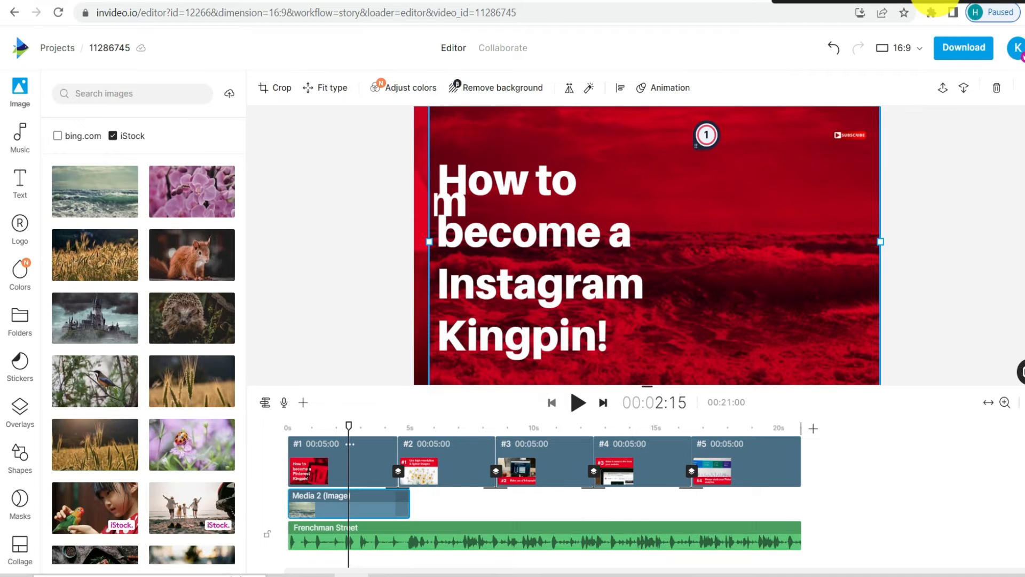
left_click_drag(428, 240, 415, 241)
left_click(374, 241)
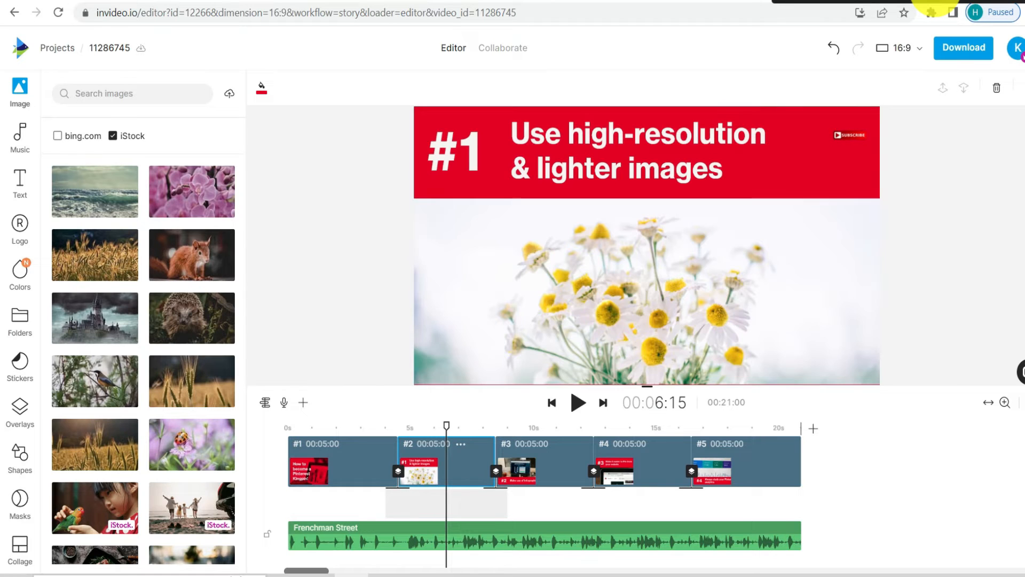
- Replace the daisy picture in the second scene with the pink orchid stock image
left_click(647, 291)
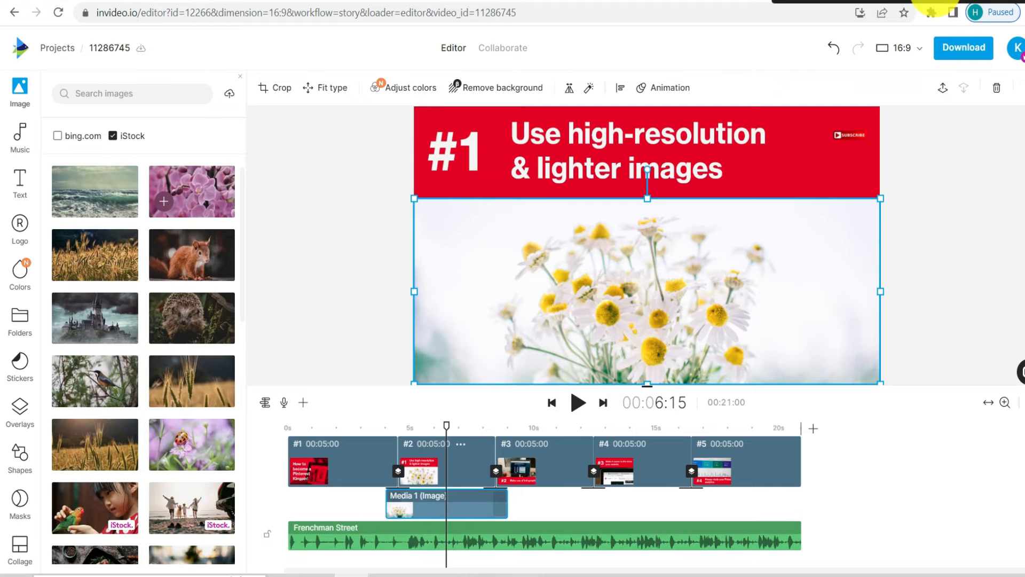
left_click_drag(164, 201, 510, 258)
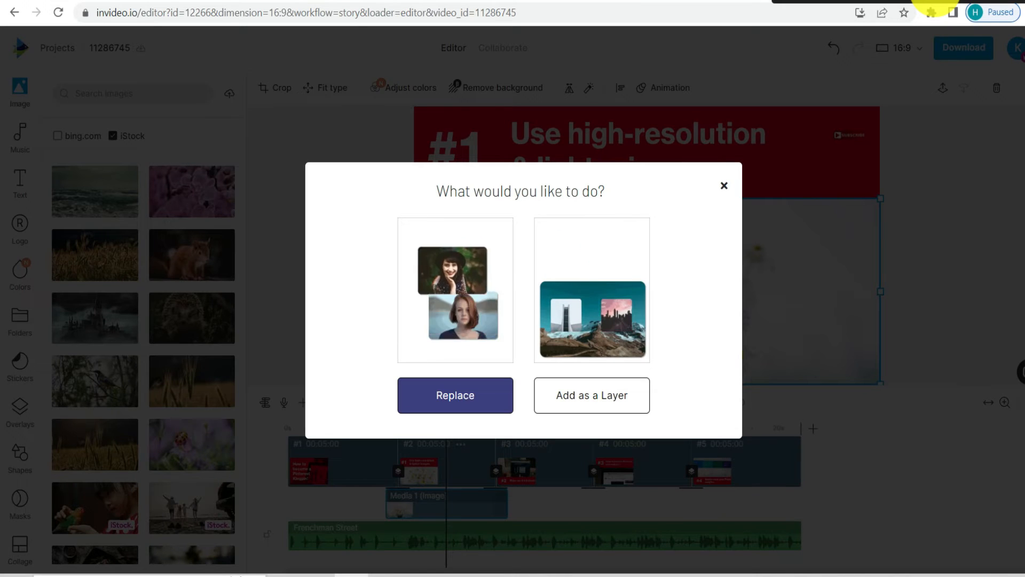
left_click(455, 395)
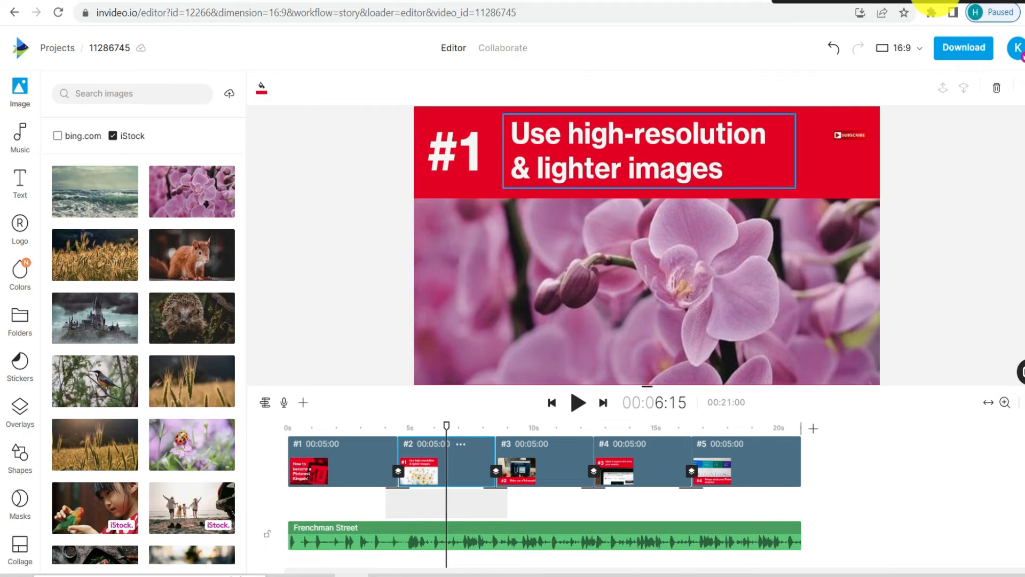
left_click(466, 151)
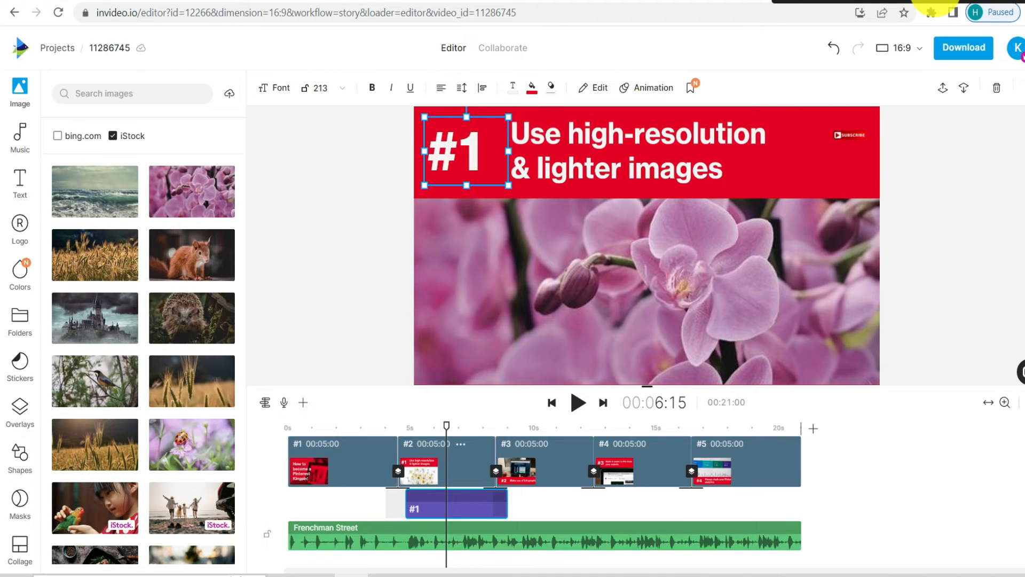
- Add the warm orange light-leak overlay to the second scene and play the scene to preview it
left_click(646, 291)
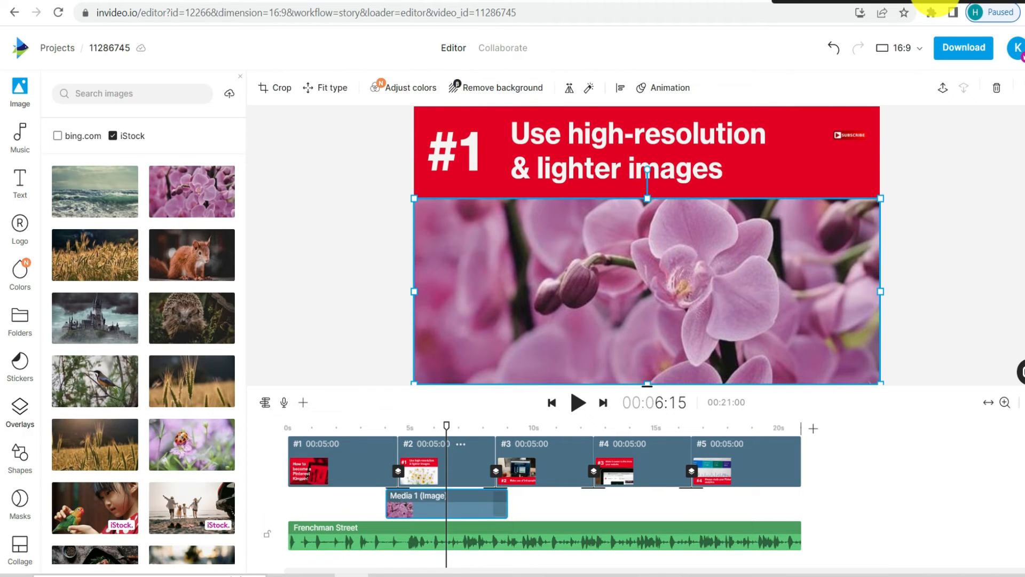
left_click(20, 411)
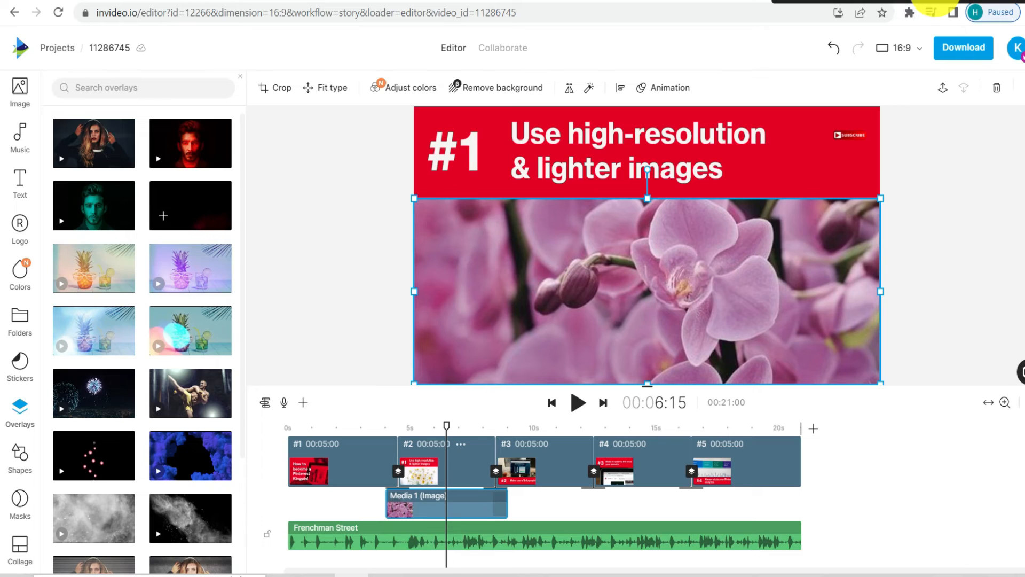
left_click(192, 205)
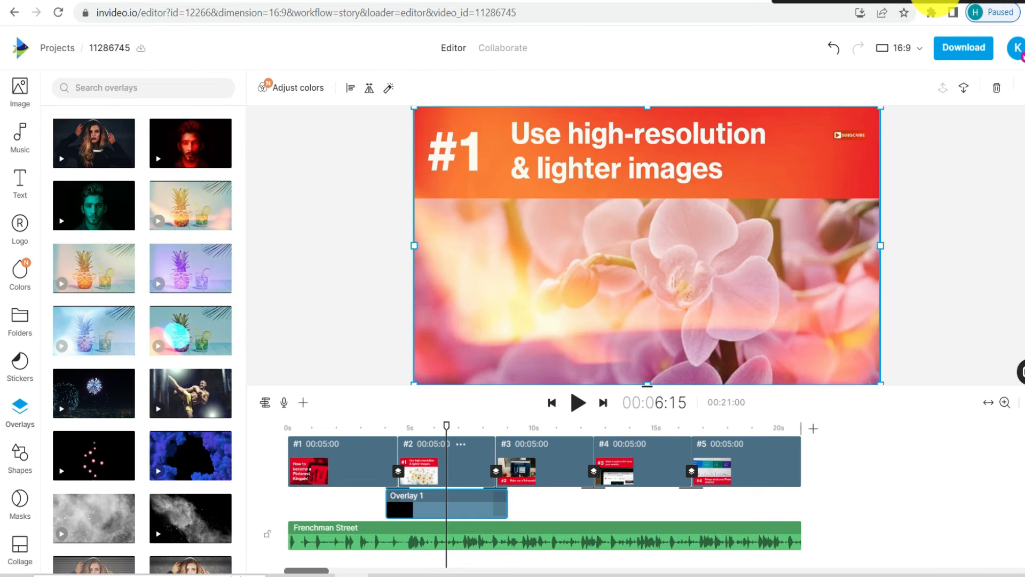
left_click_drag(446, 426, 407, 425)
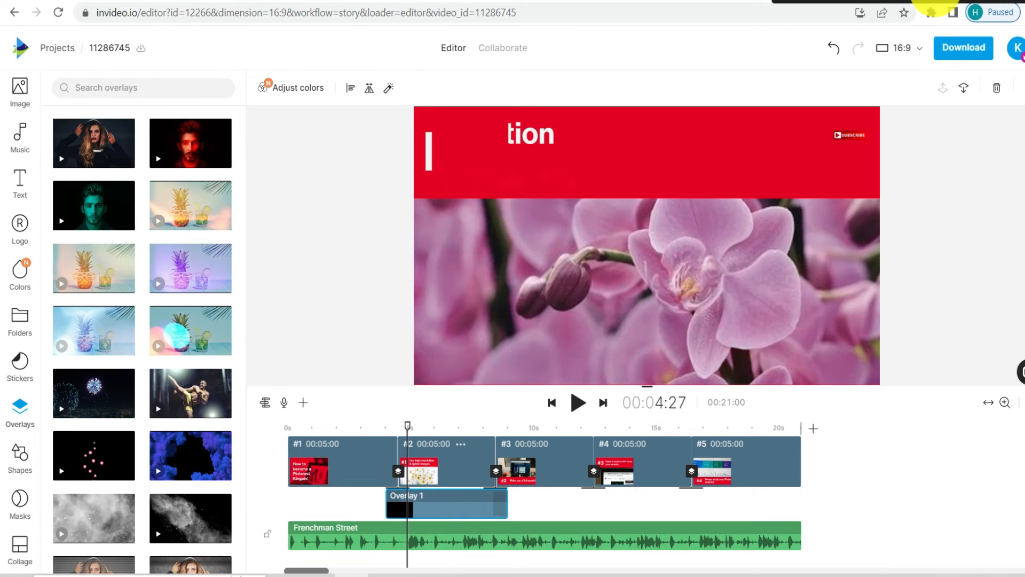
key("space")
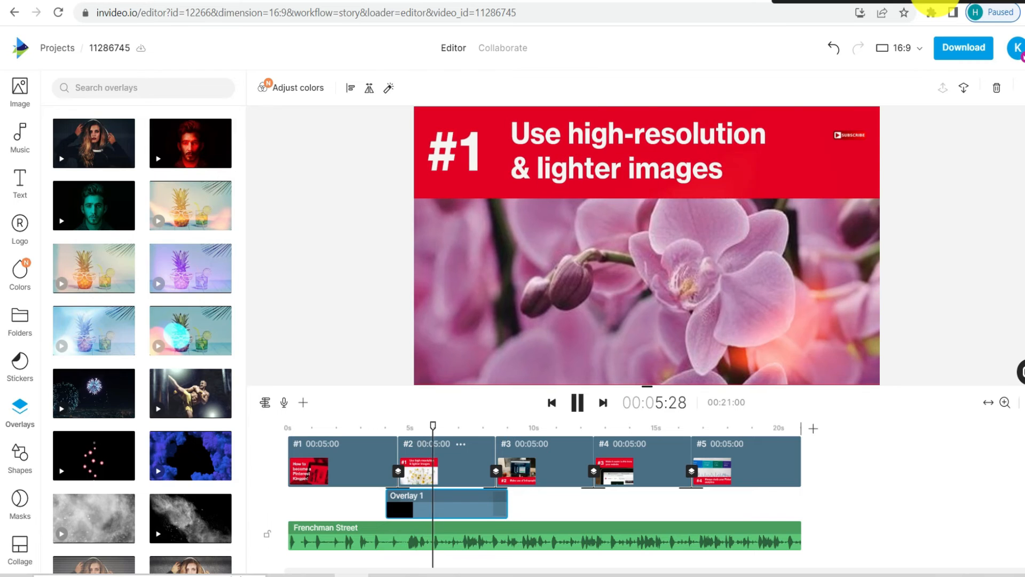
key("space")
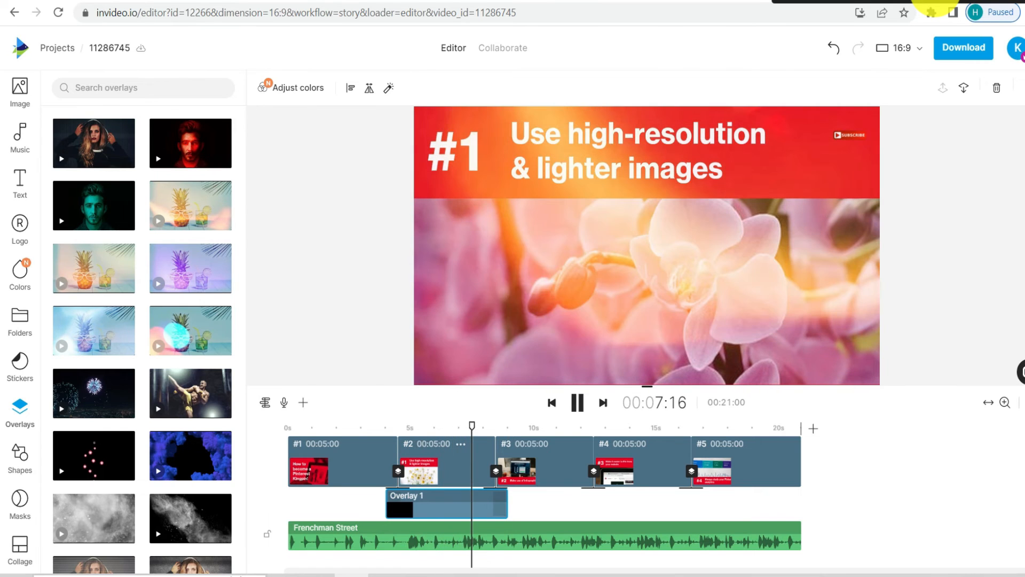
scroll(144, 320, "down", 3)
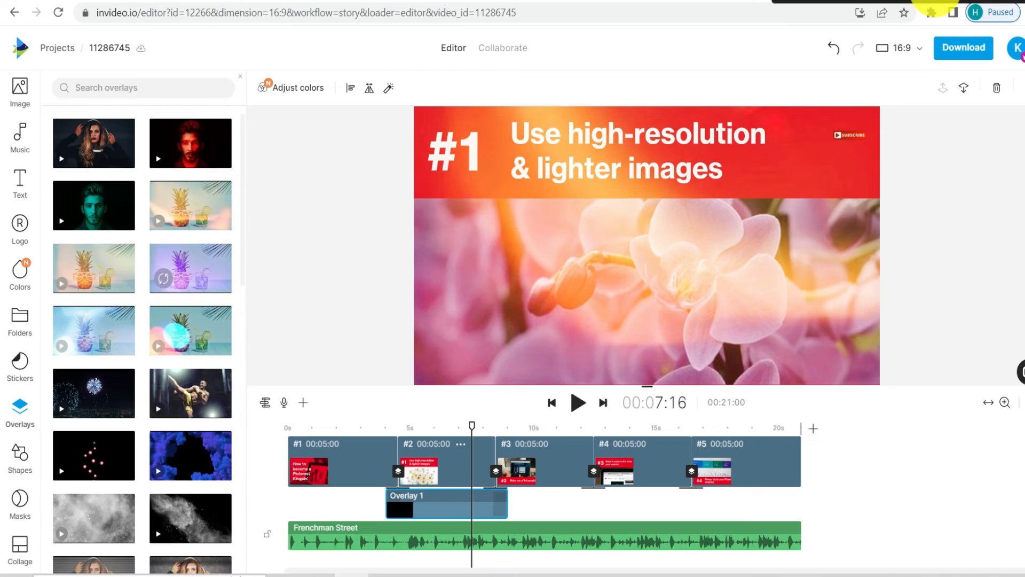
scroll(143, 331, "up", 3)
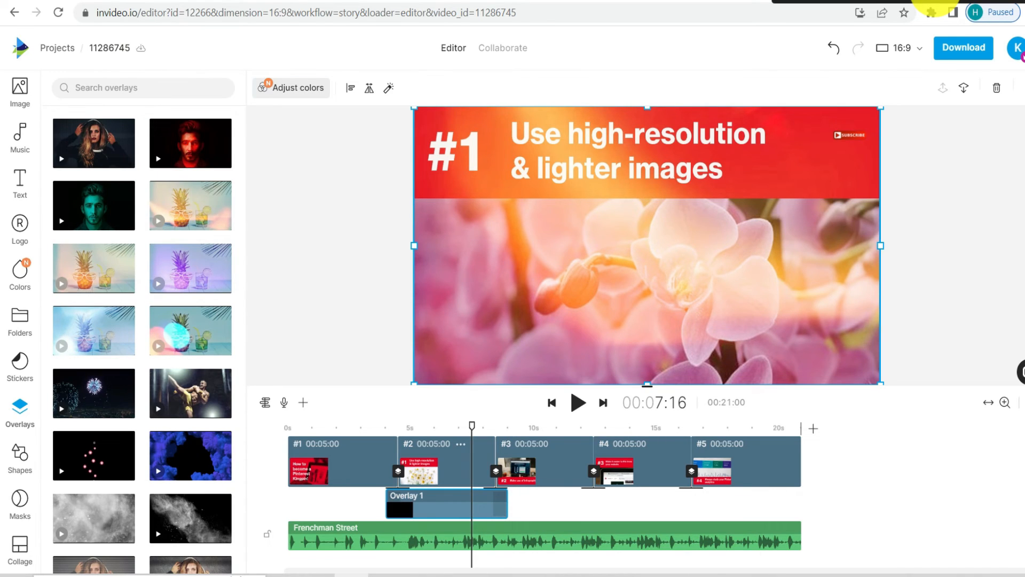
- Reduce the second scene's light-leak overlay opacity to 43 and return to the first scene
left_click(291, 87)
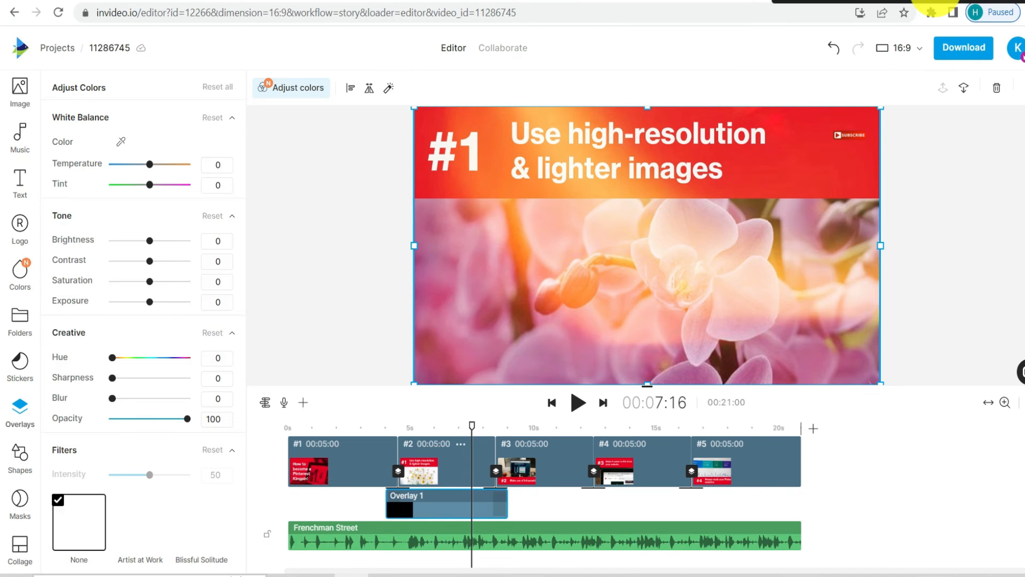
left_click_drag(187, 419, 145, 419)
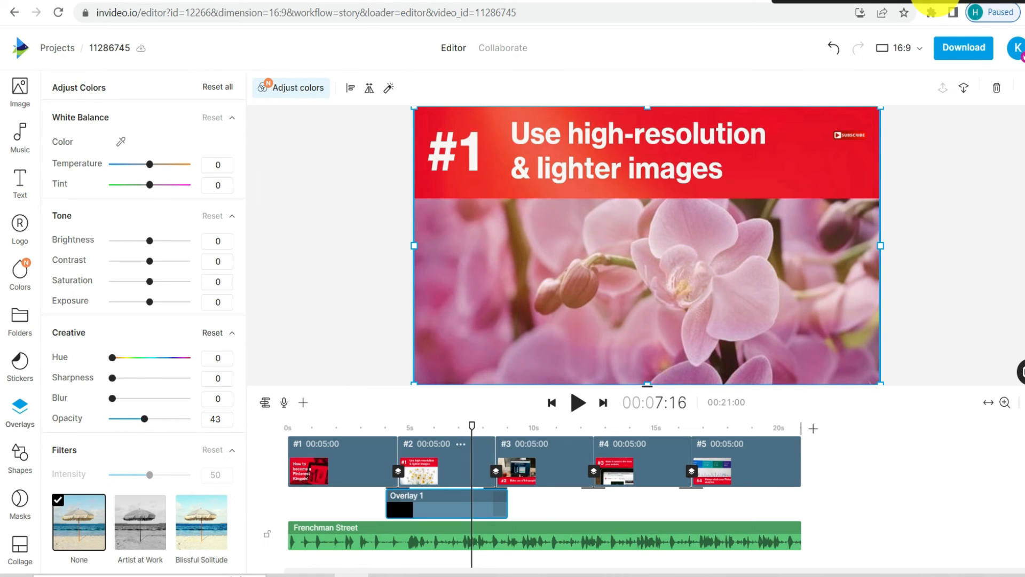
left_click(331, 310)
left_click(544, 463)
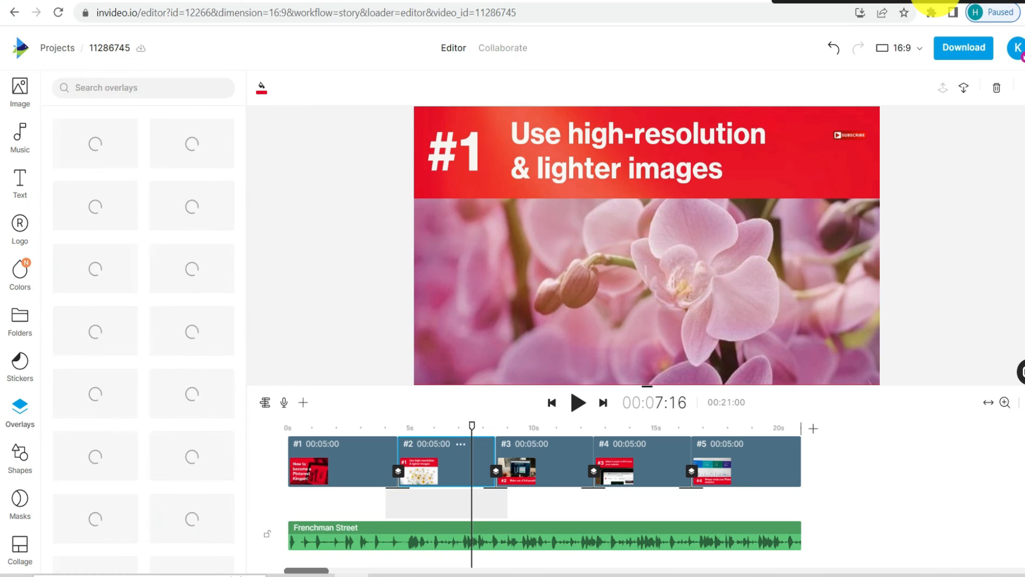
left_click(349, 464)
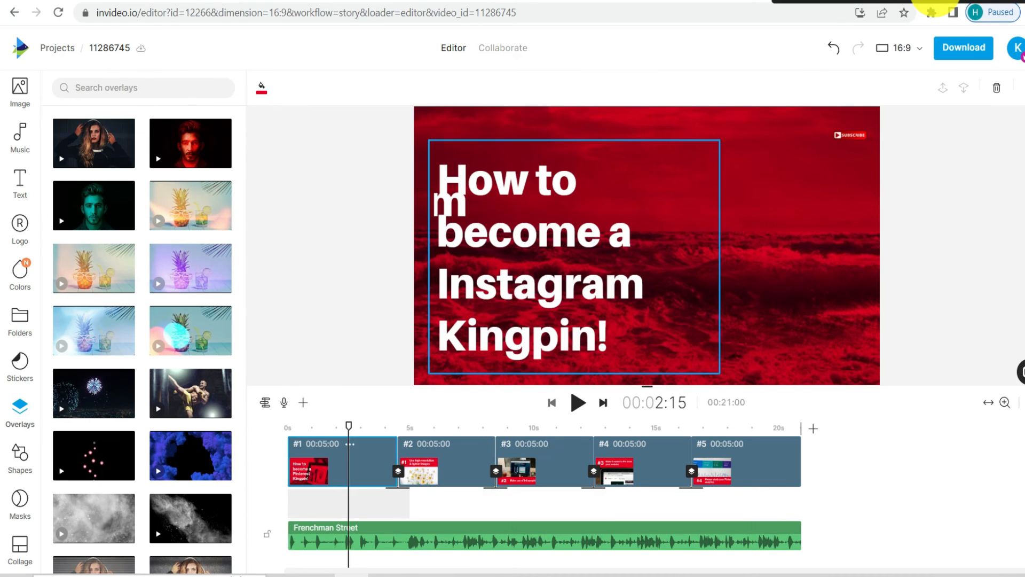